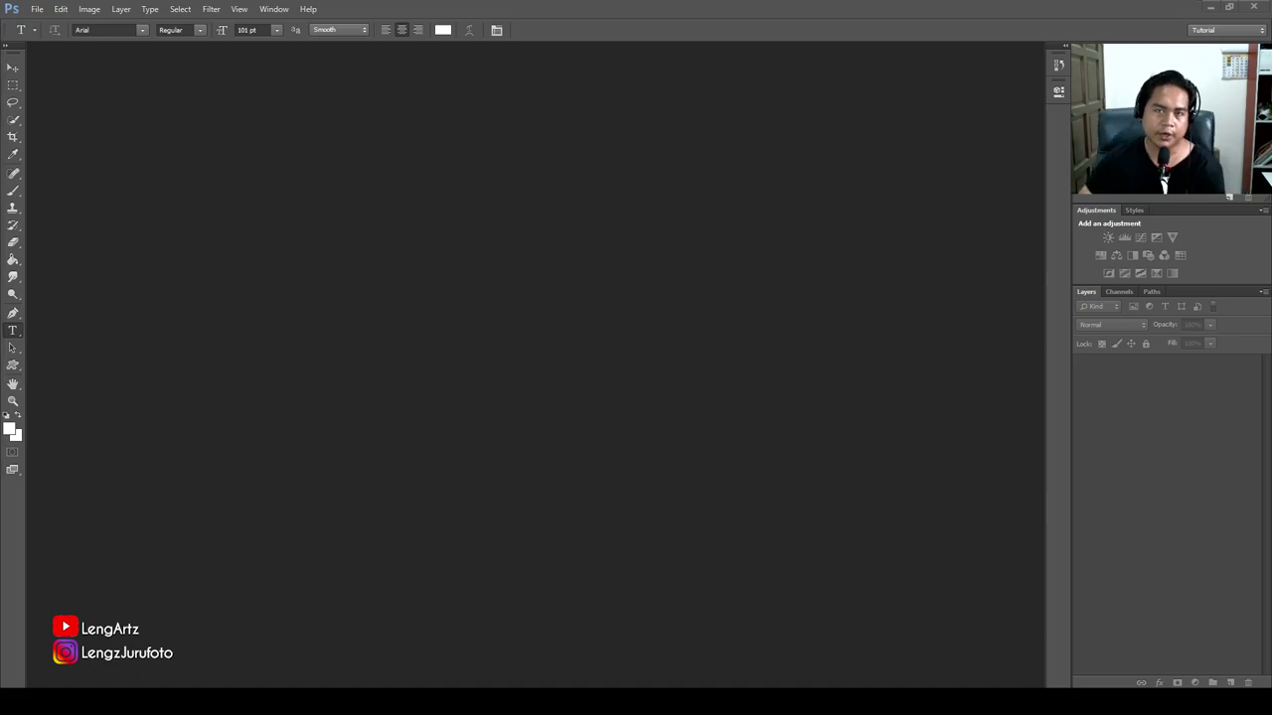
- Create a blank Untitled-1 document with default settings, then close it
click(36, 10)
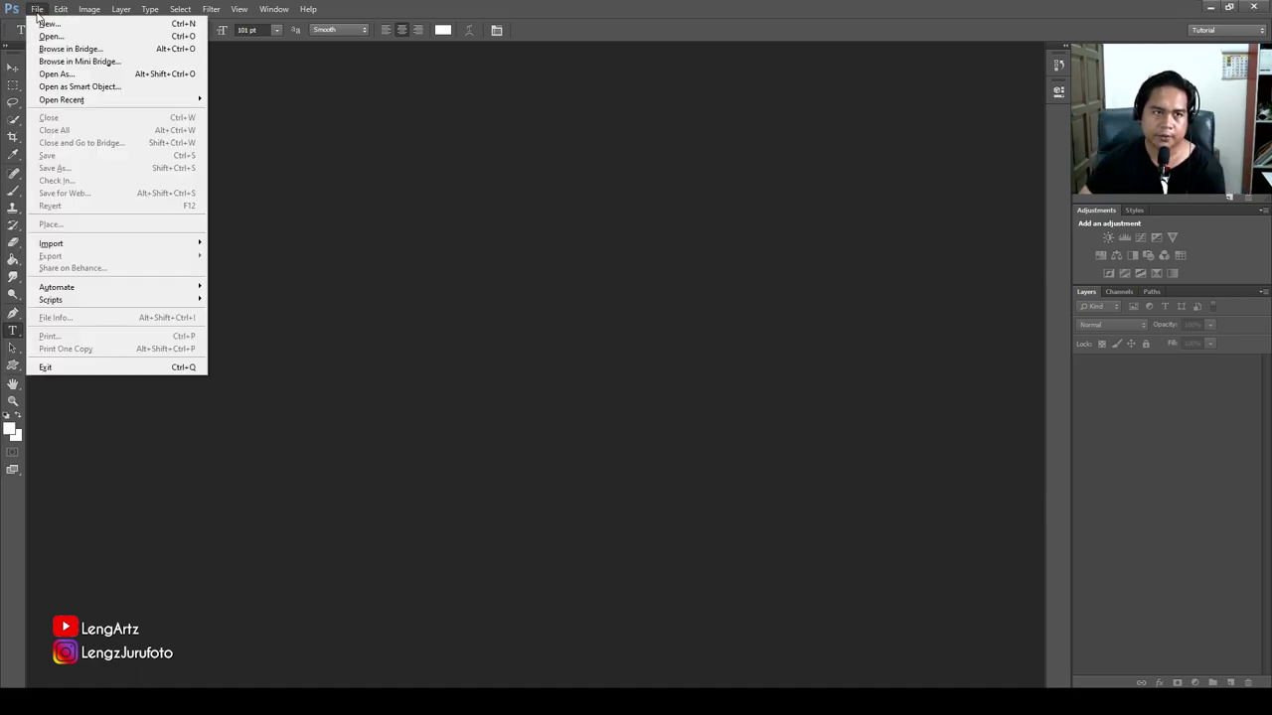
click(47, 23)
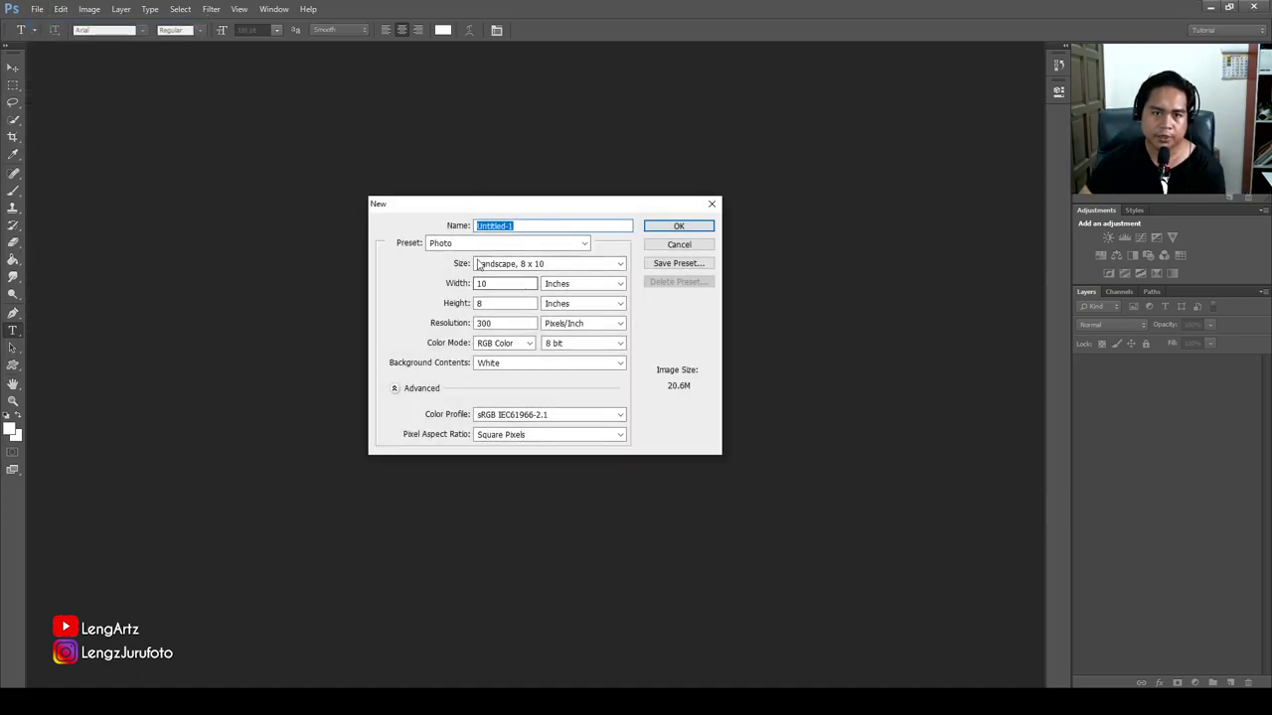
click(682, 227)
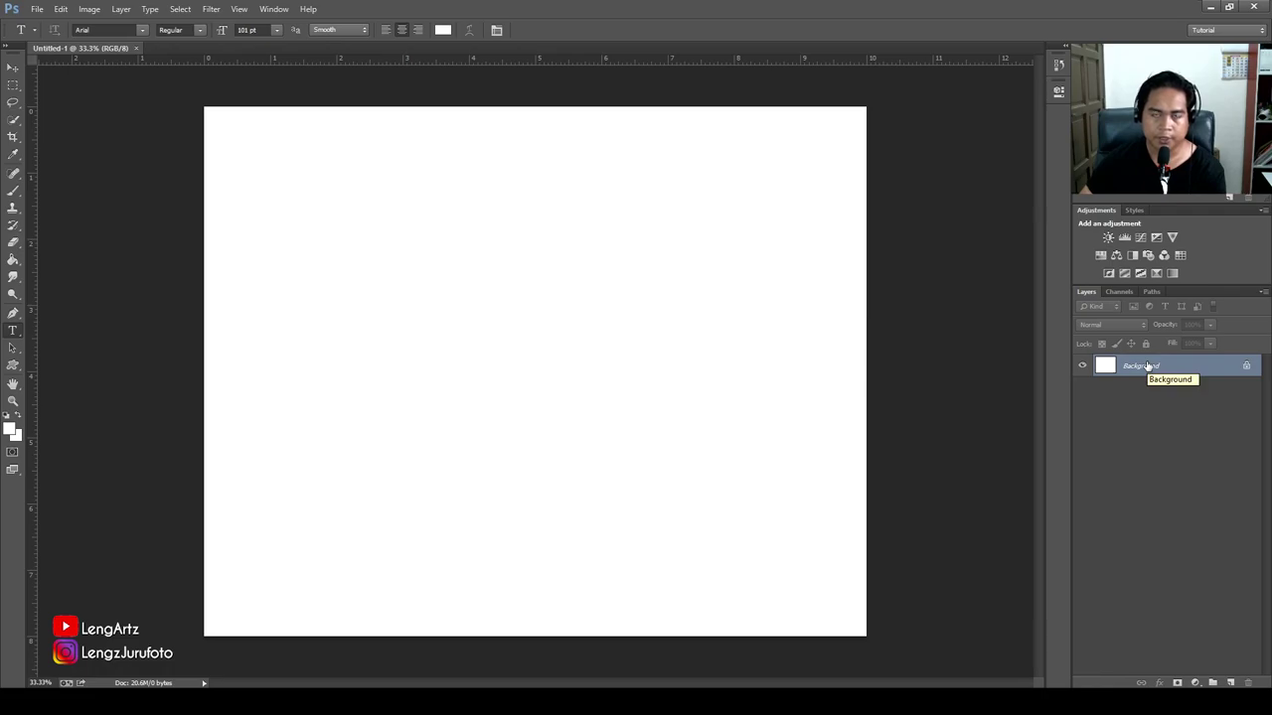
click(137, 48)
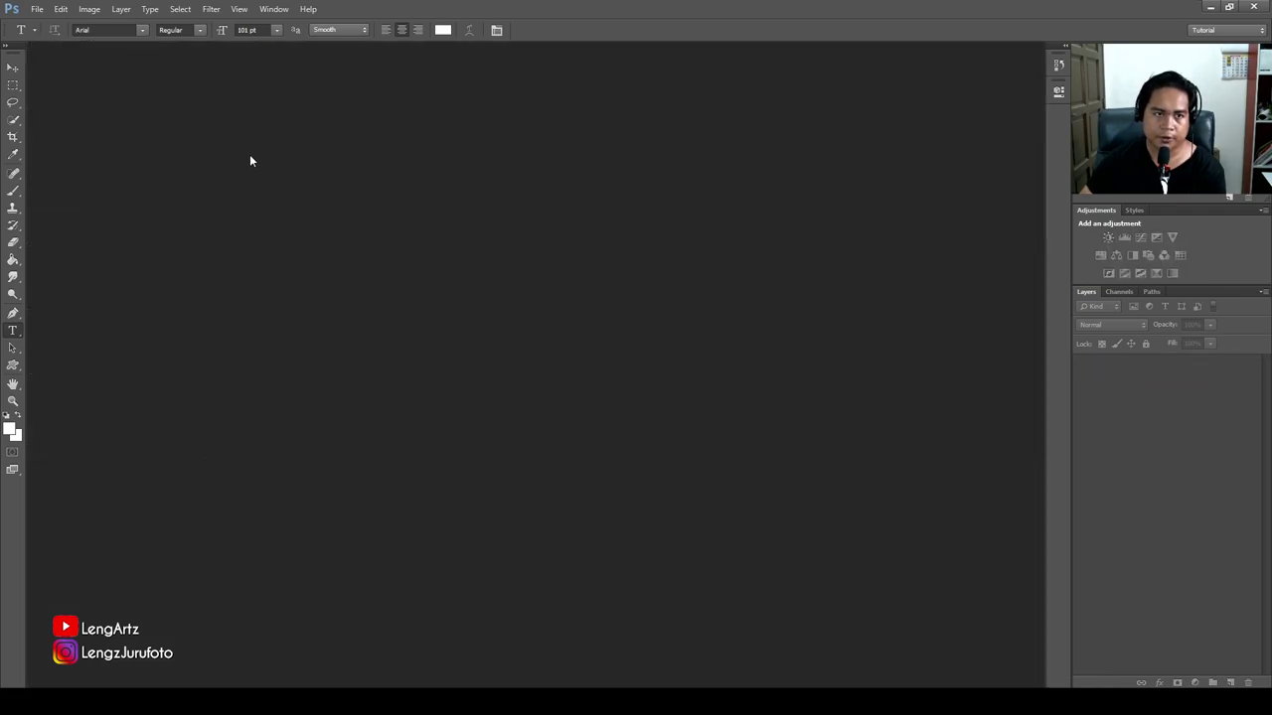
- Open LEN07202 from the Edit folder and duplicate its Background as Layer 1
click(40, 13)
click(49, 37)
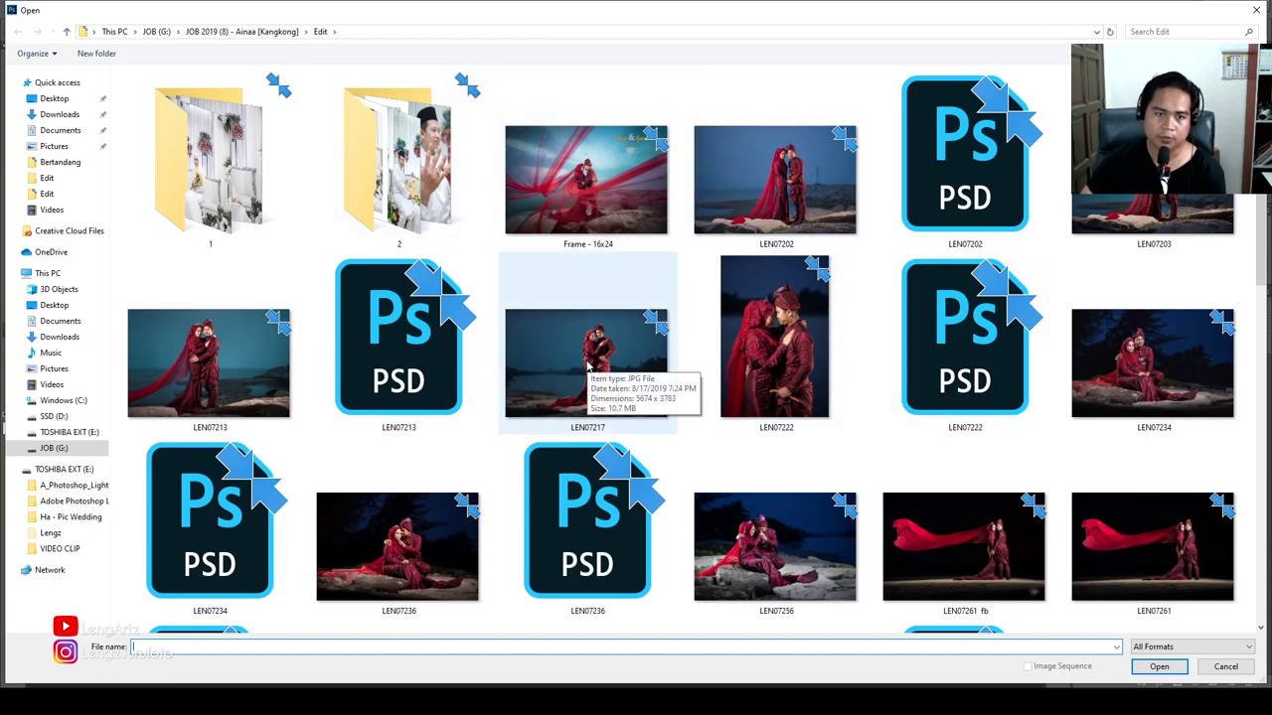
click(778, 182)
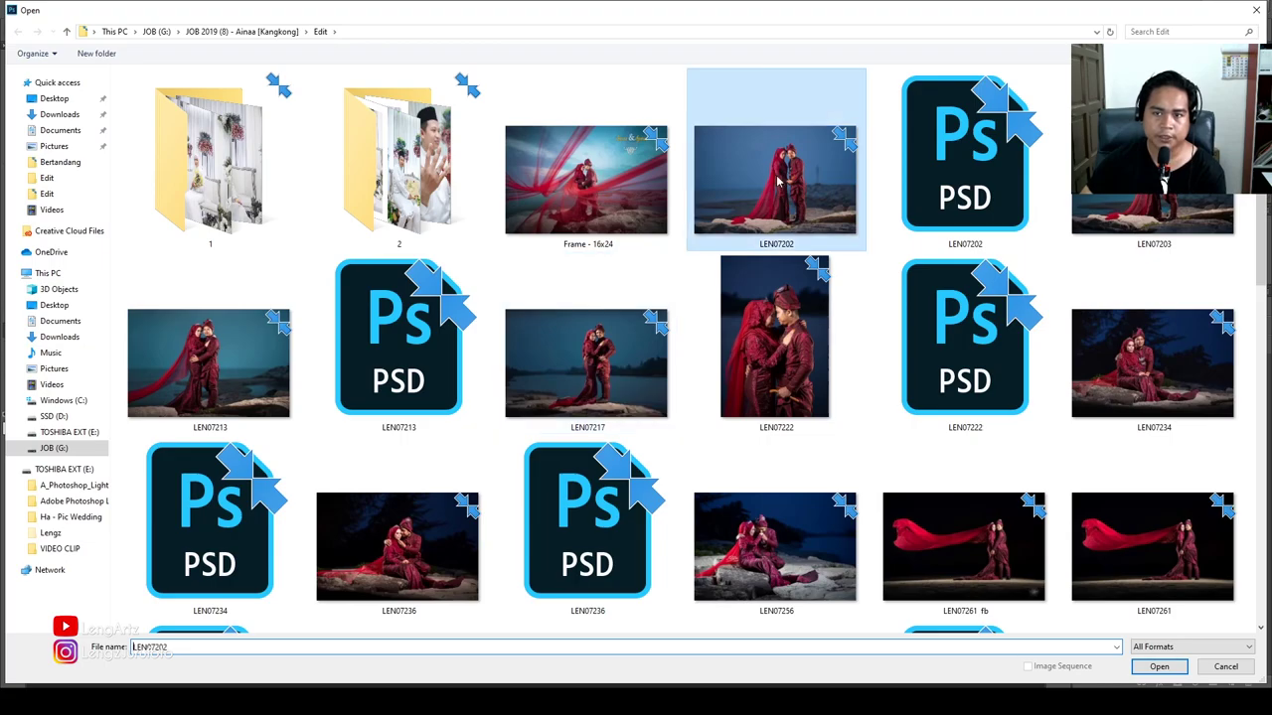
click(1161, 666)
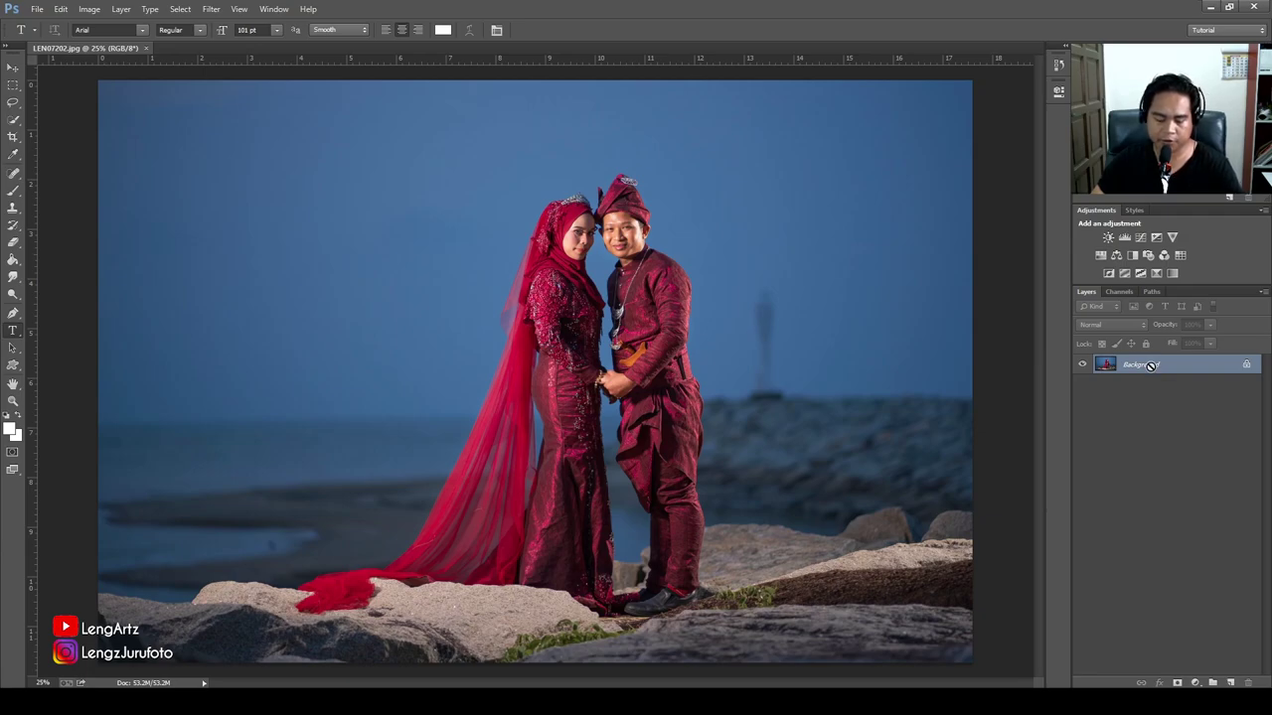
key(ctrl+j)
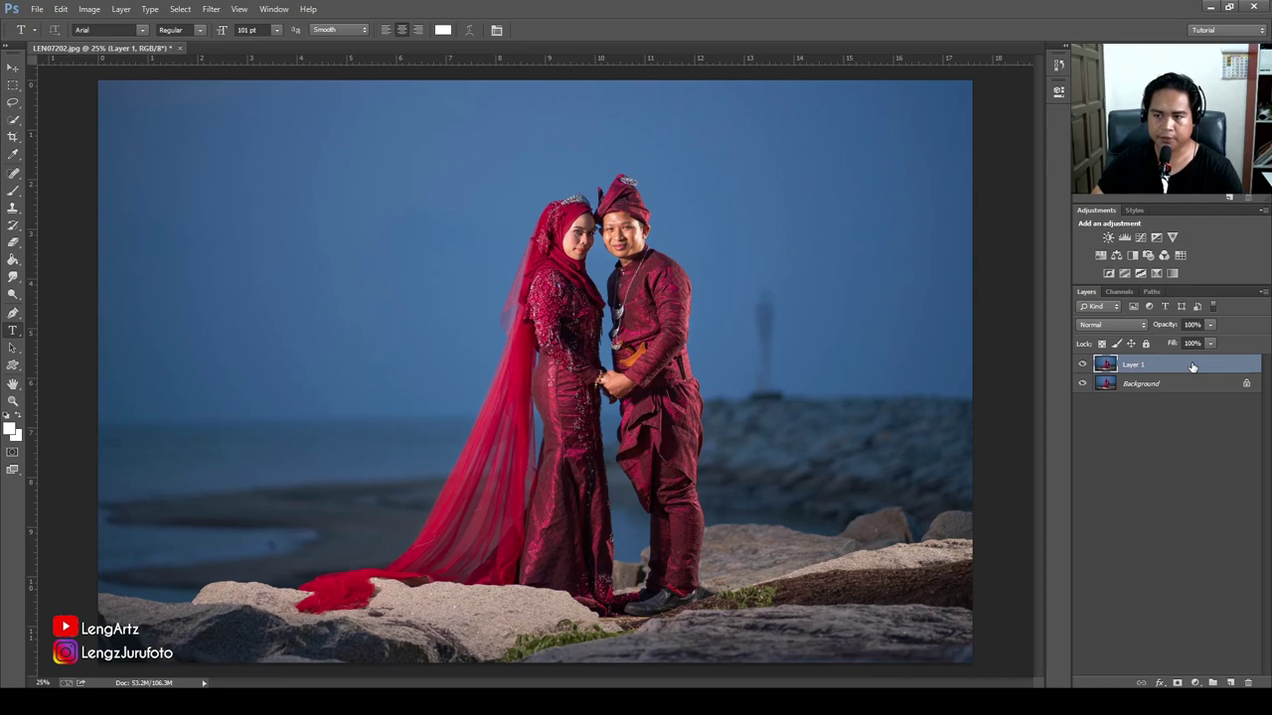
- Undo the duplicate, recreate Layer 1 from Background, and make further copies of Layer 1
key(ctrl+z)
drag(1184, 365, 1231, 683)
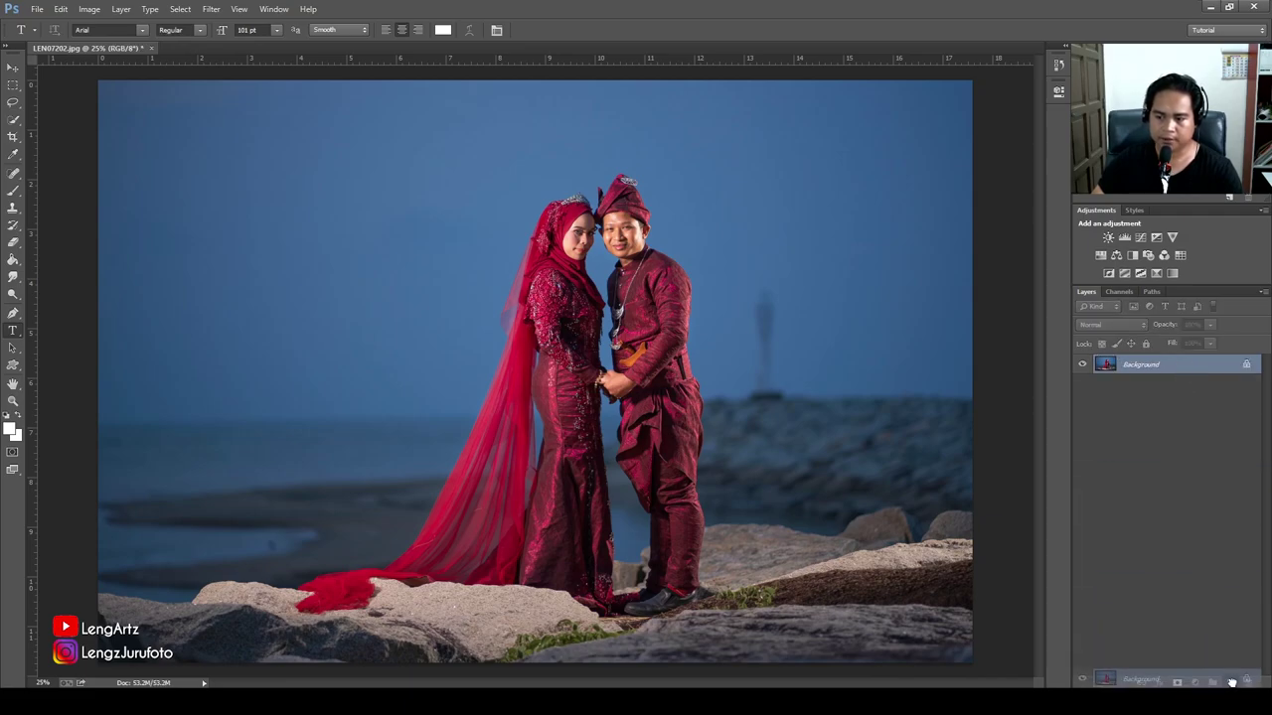
drag(1231, 682, 1231, 683)
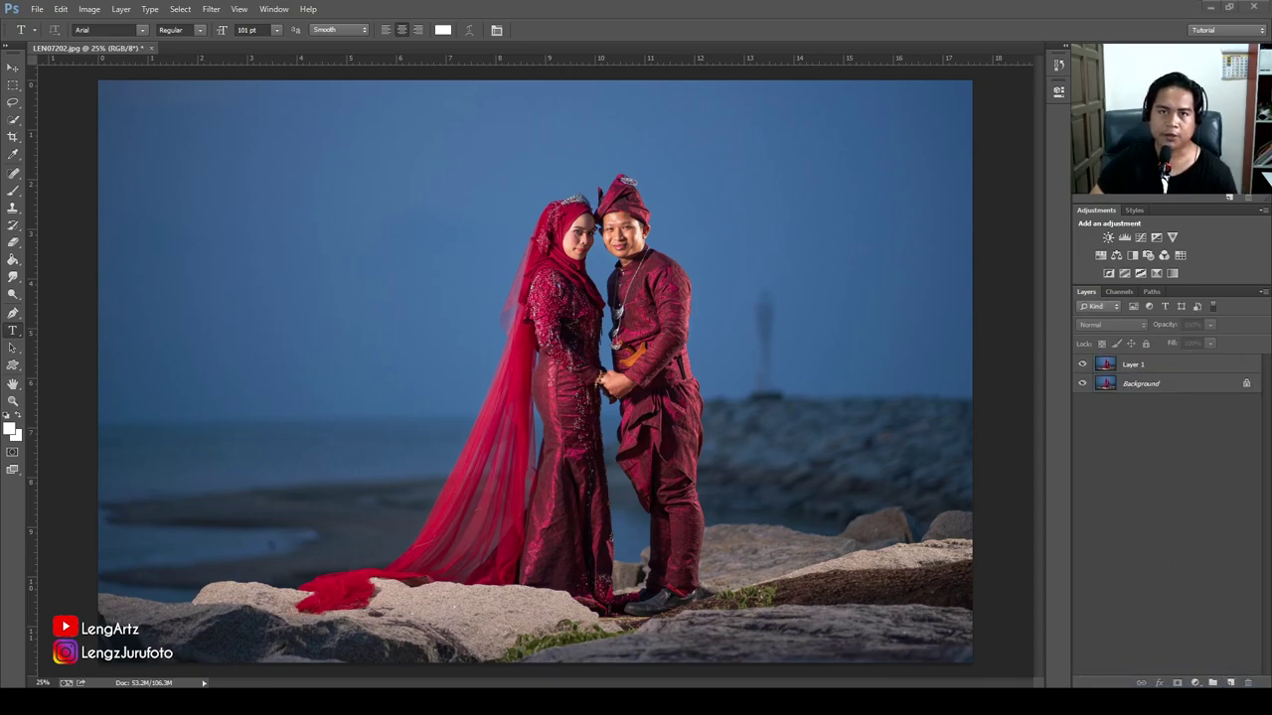
click(1141, 365)
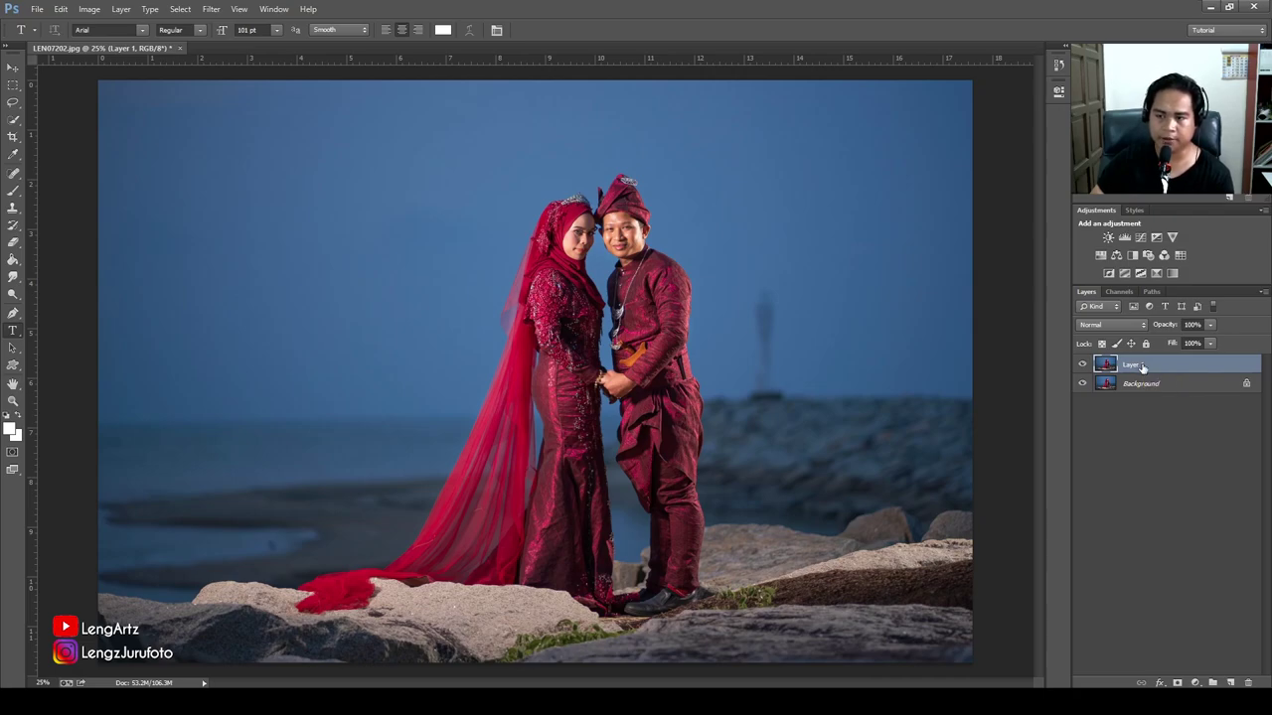
key(ctrl+j)
key(ctrl+j)
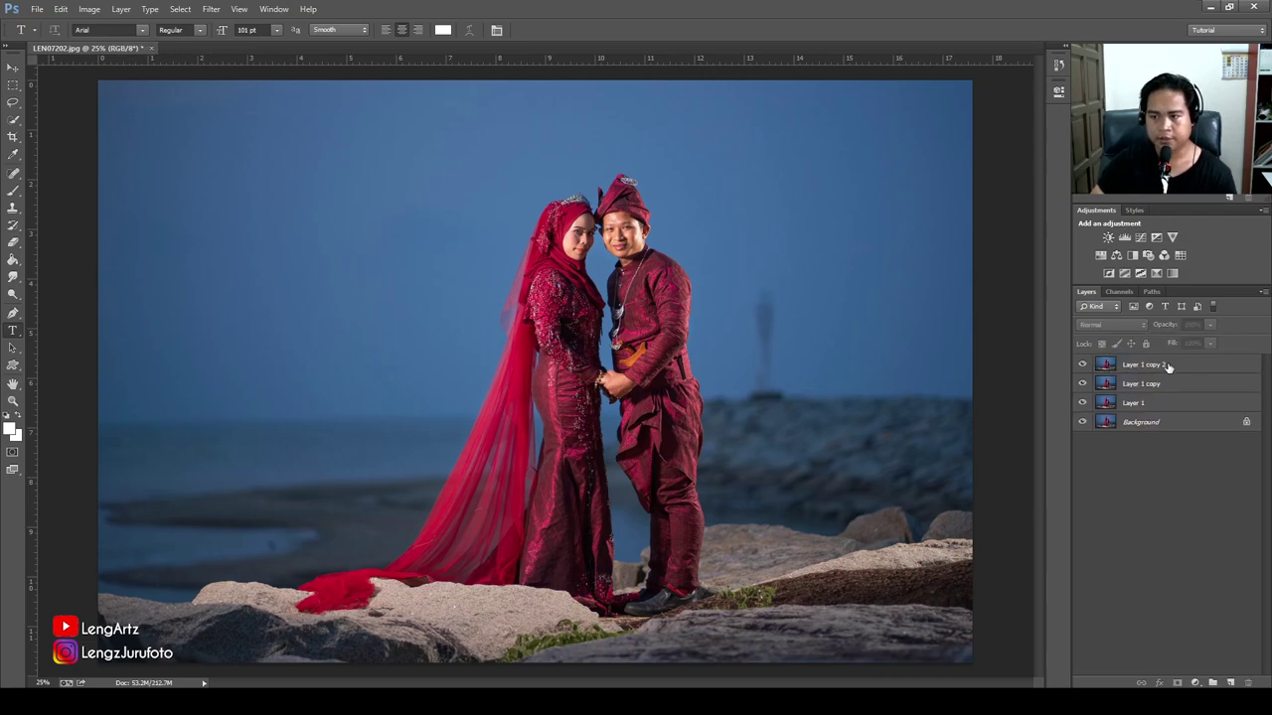
- Group Layer 1 copy 2, Layer 1 copy and Layer 1 into Group 1
click(1169, 366)
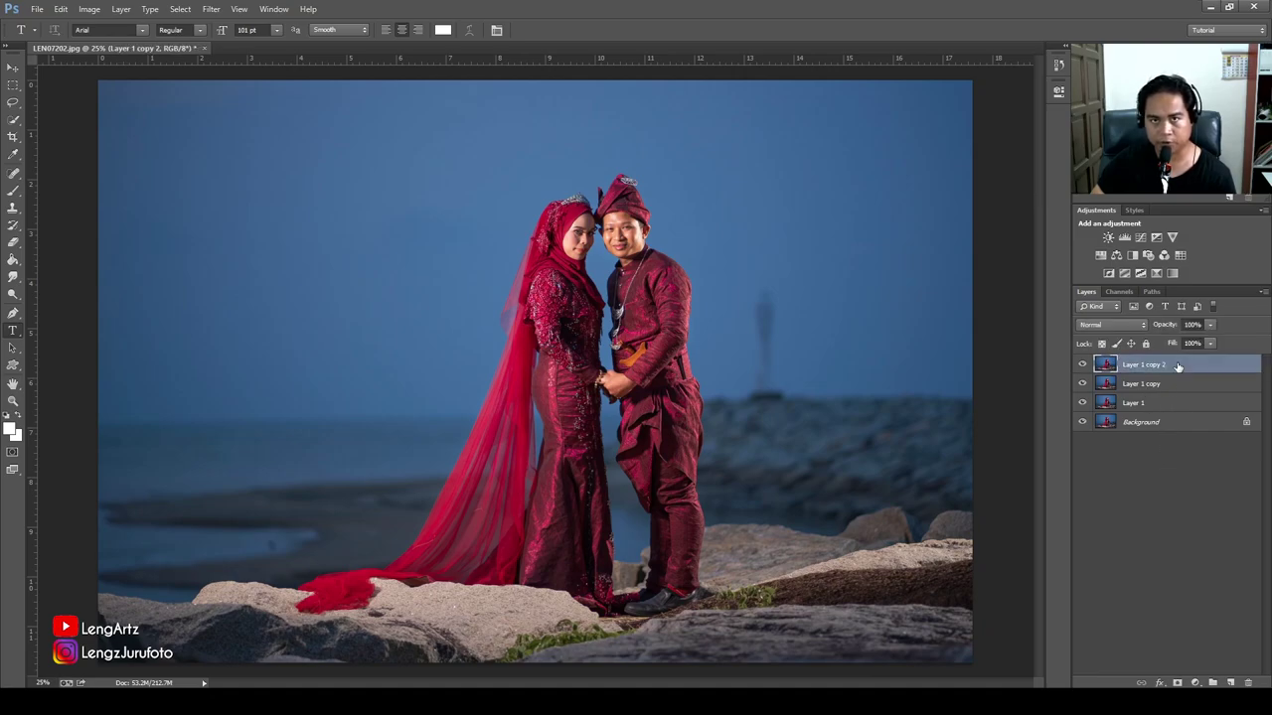
ctrl+click(1178, 384)
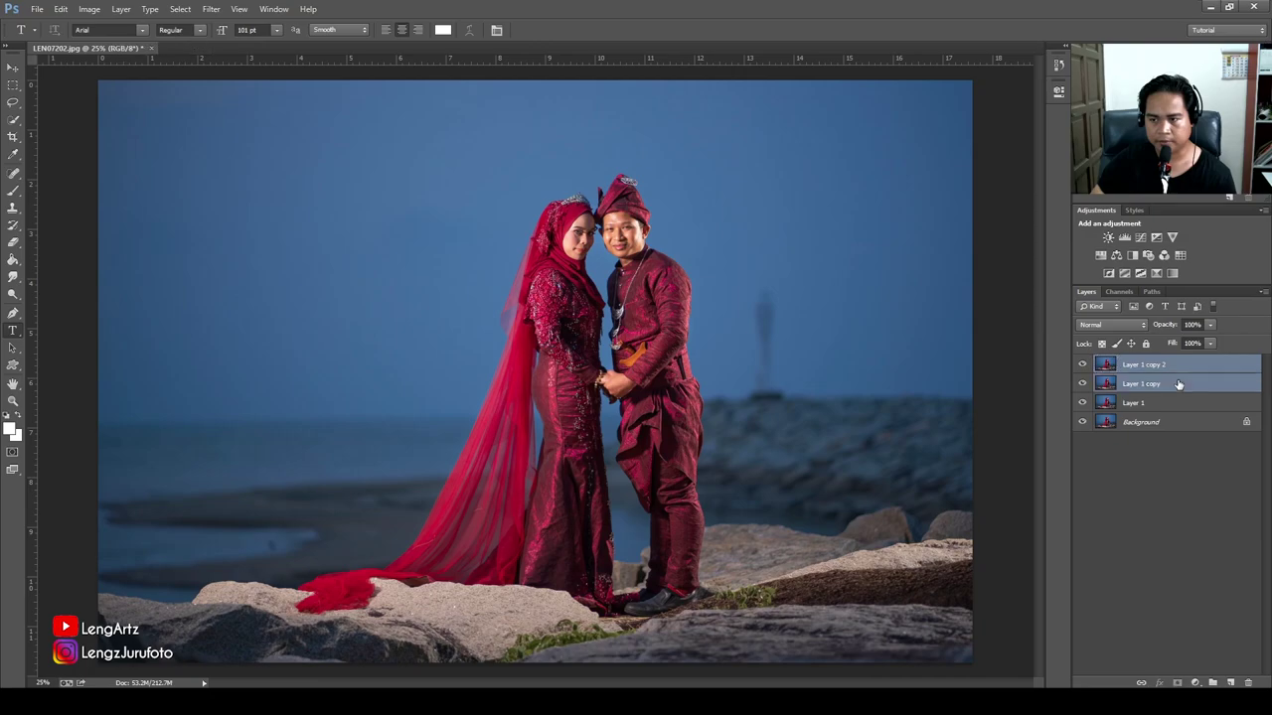
ctrl+click(1175, 404)
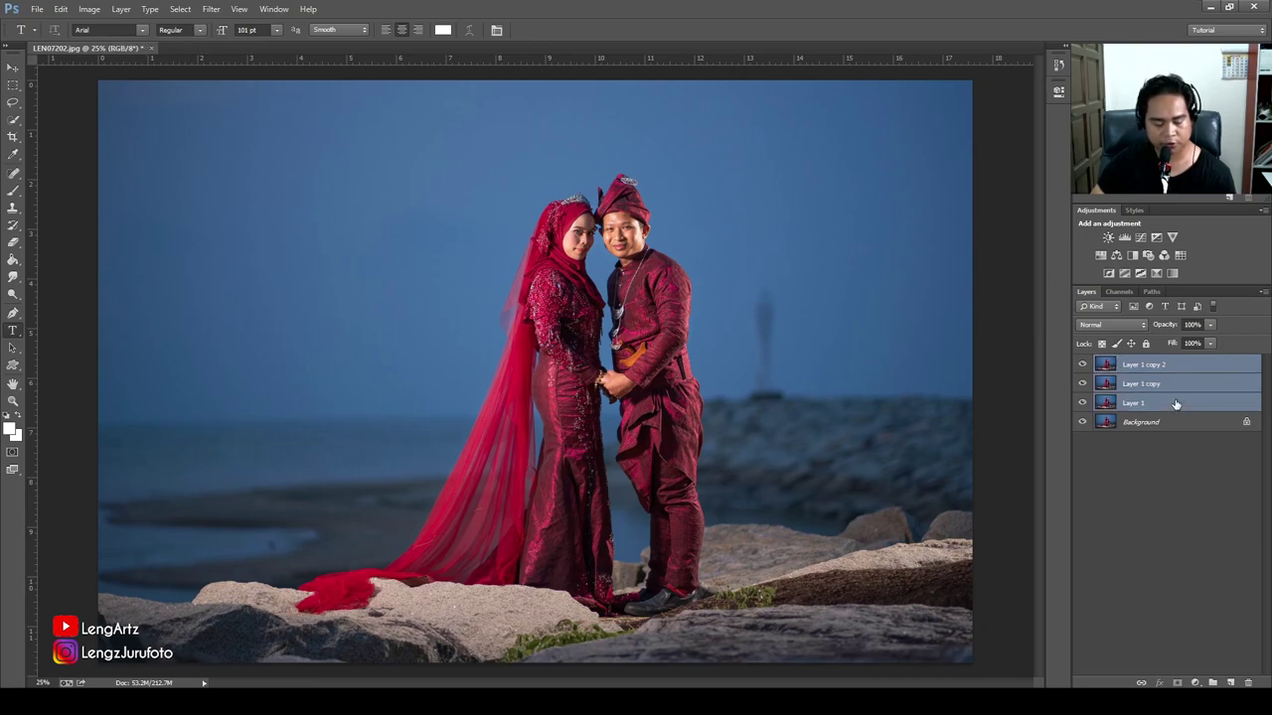
key(ctrl+g)
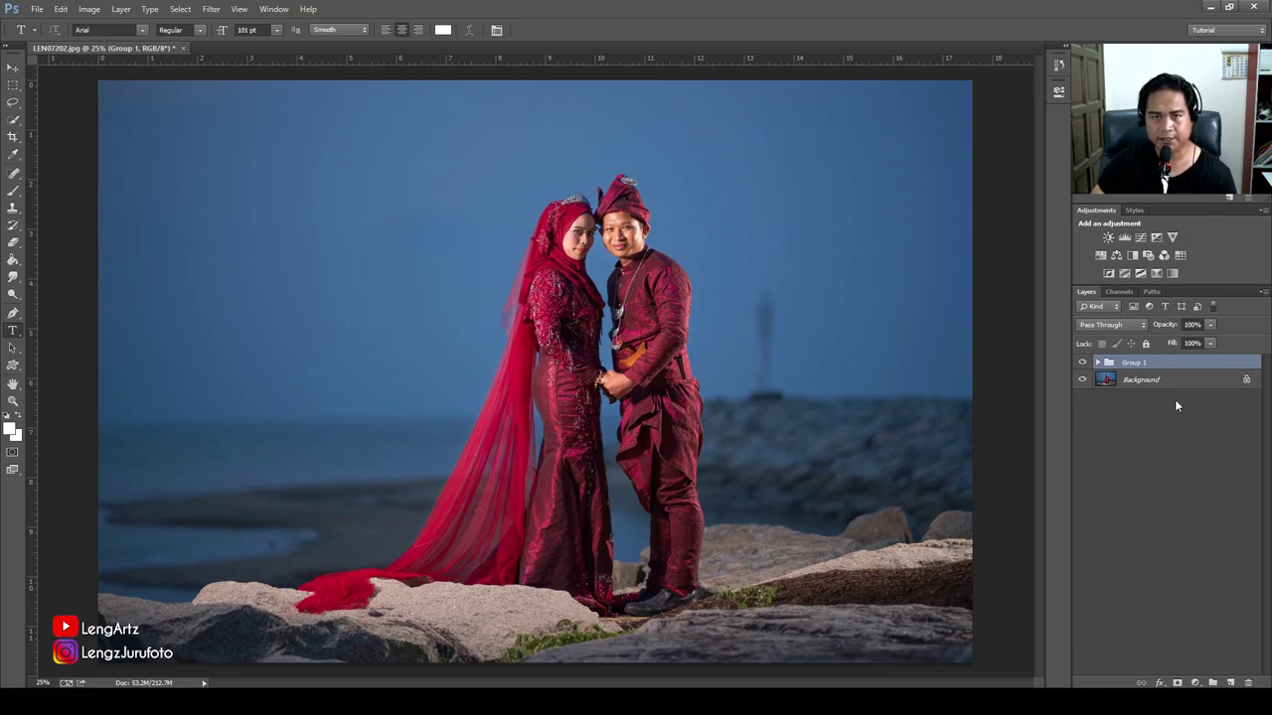
- Expand Group 1 and try flattening the image, then undo to restore the group
click(1098, 362)
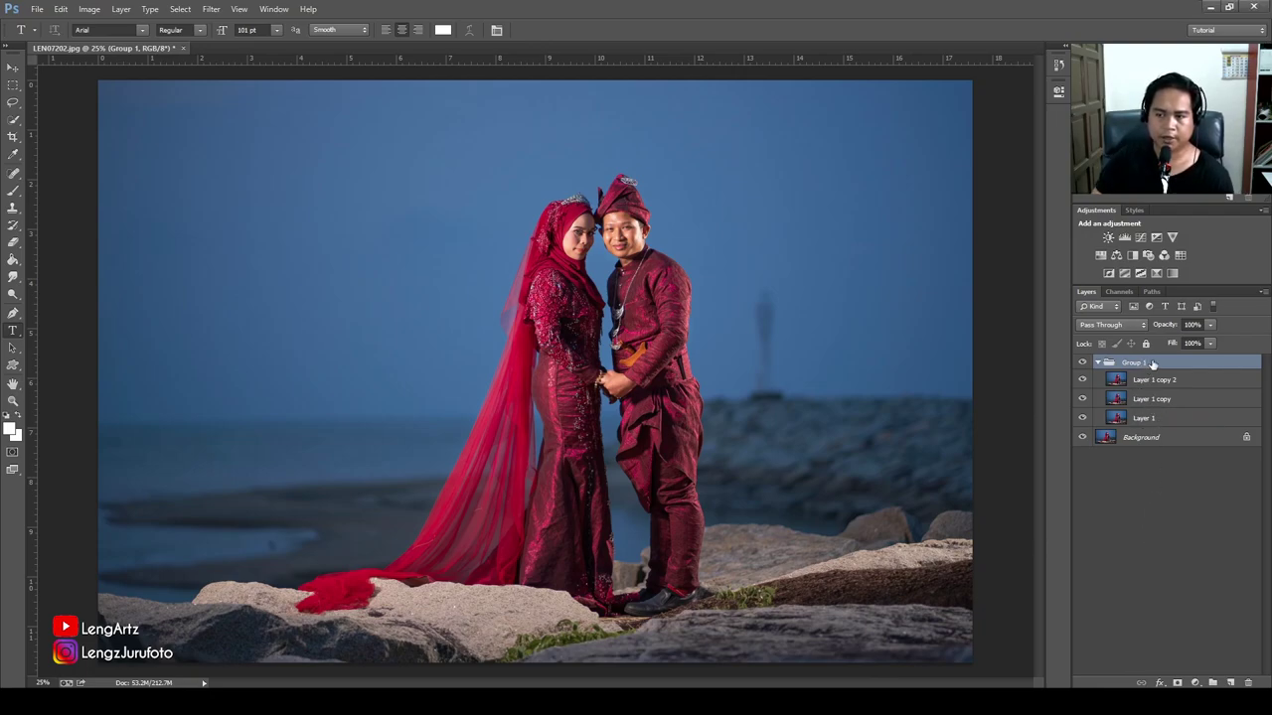
click(1152, 506)
click(1154, 362)
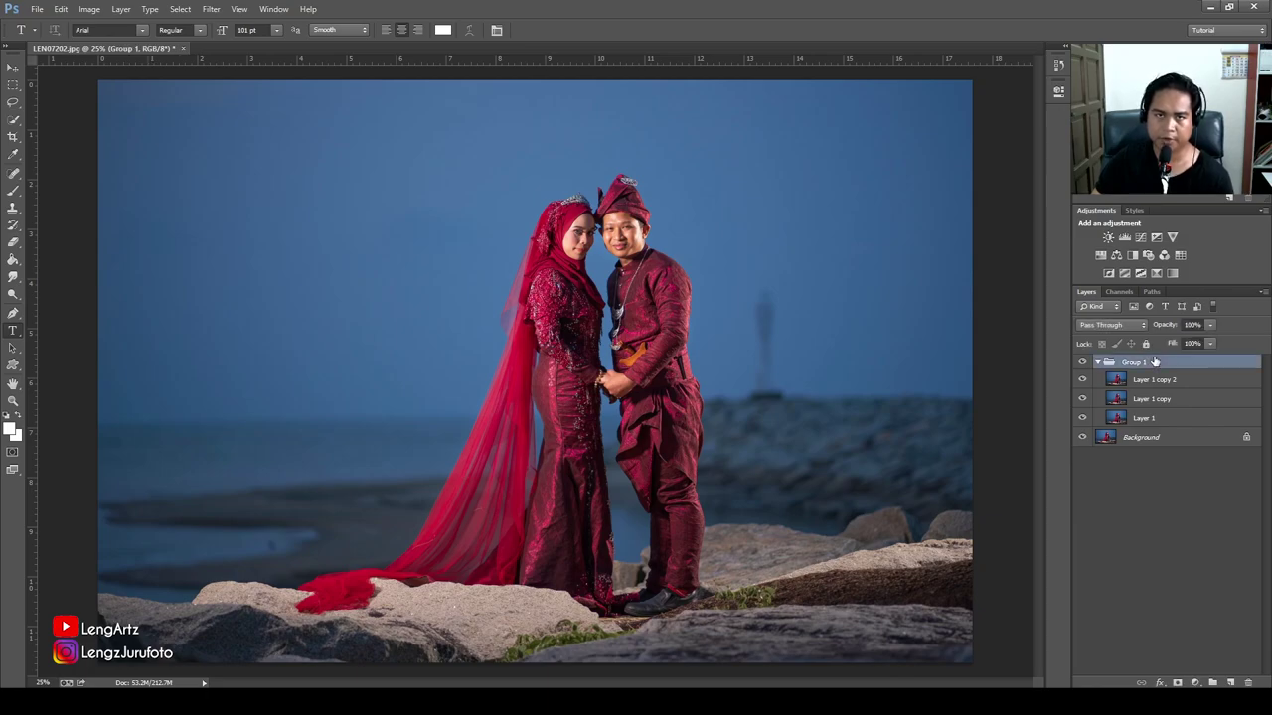
key(ctrl+shift+e)
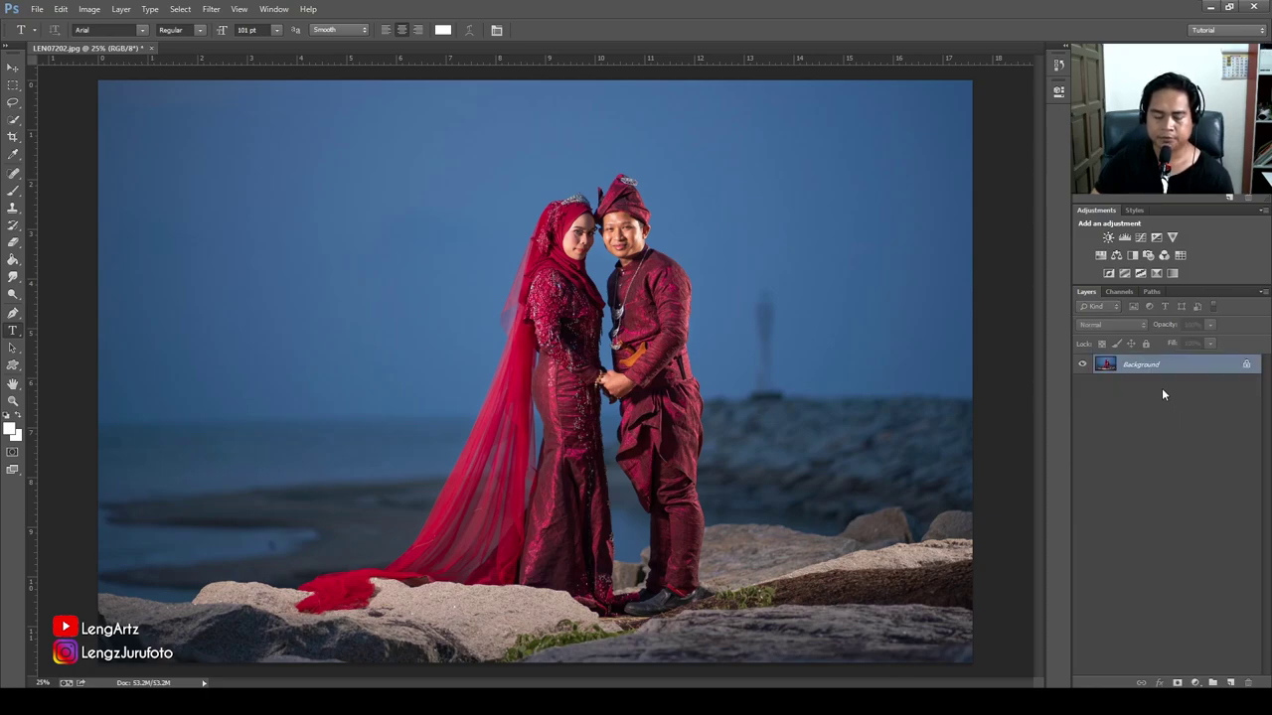
key(ctrl+z)
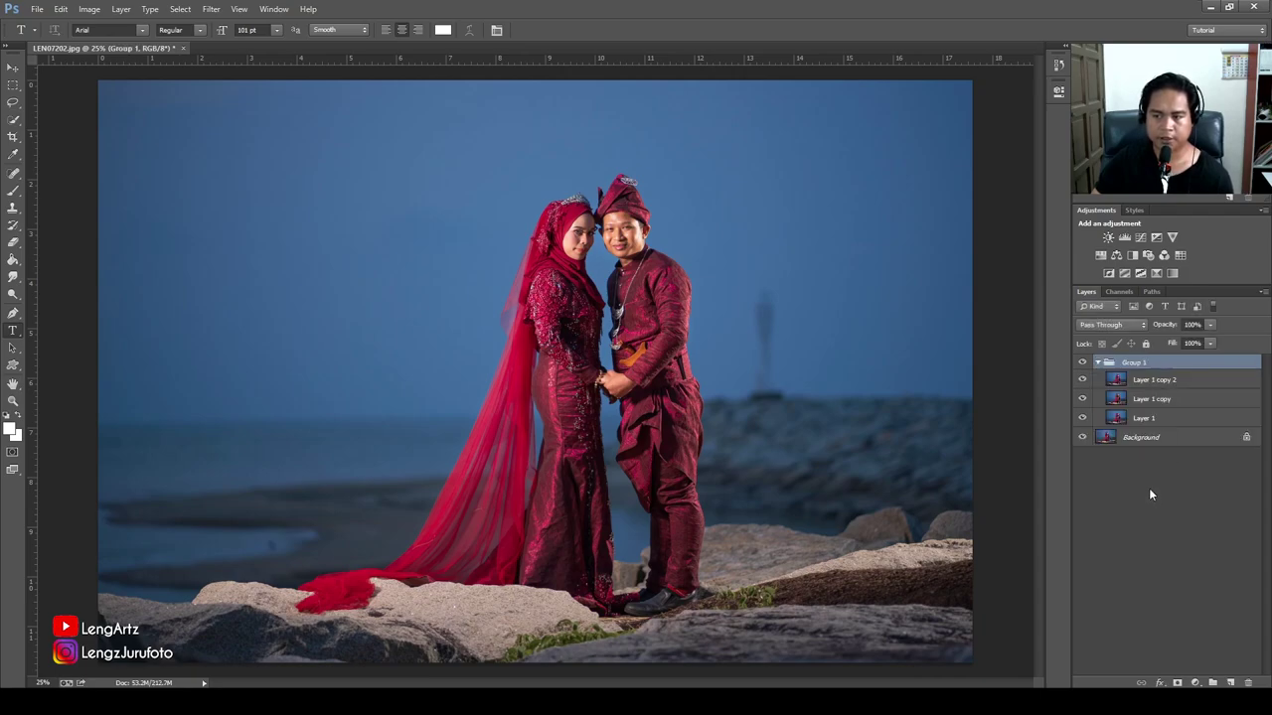
- Delete the extra photo copy and trash Group 1, leaving only Background
click(1154, 382)
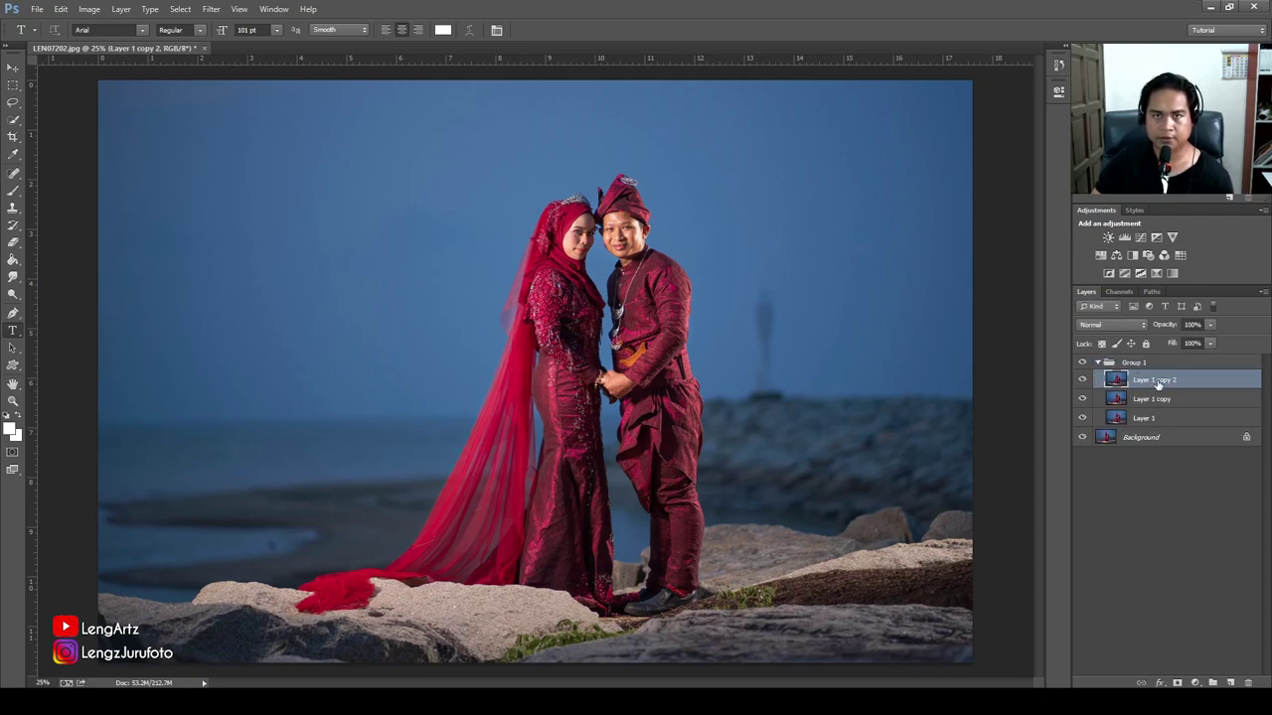
key(Delete)
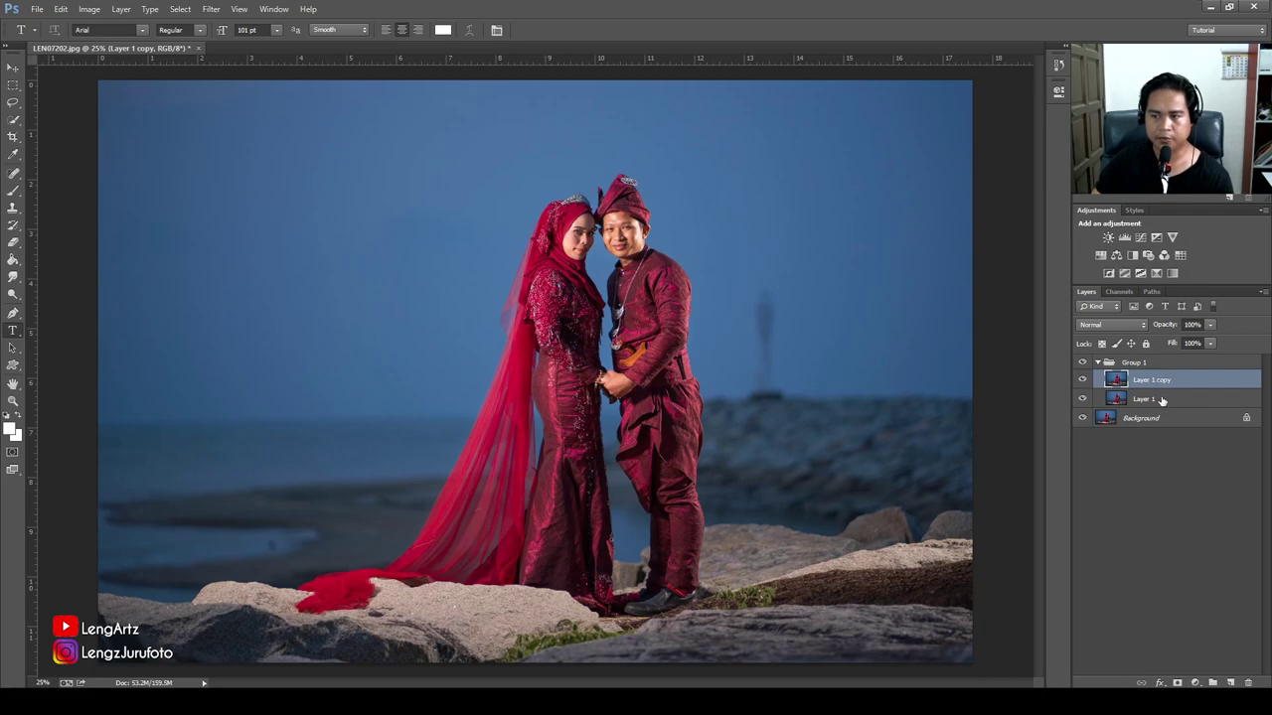
click(1158, 366)
drag(1165, 363, 1248, 682)
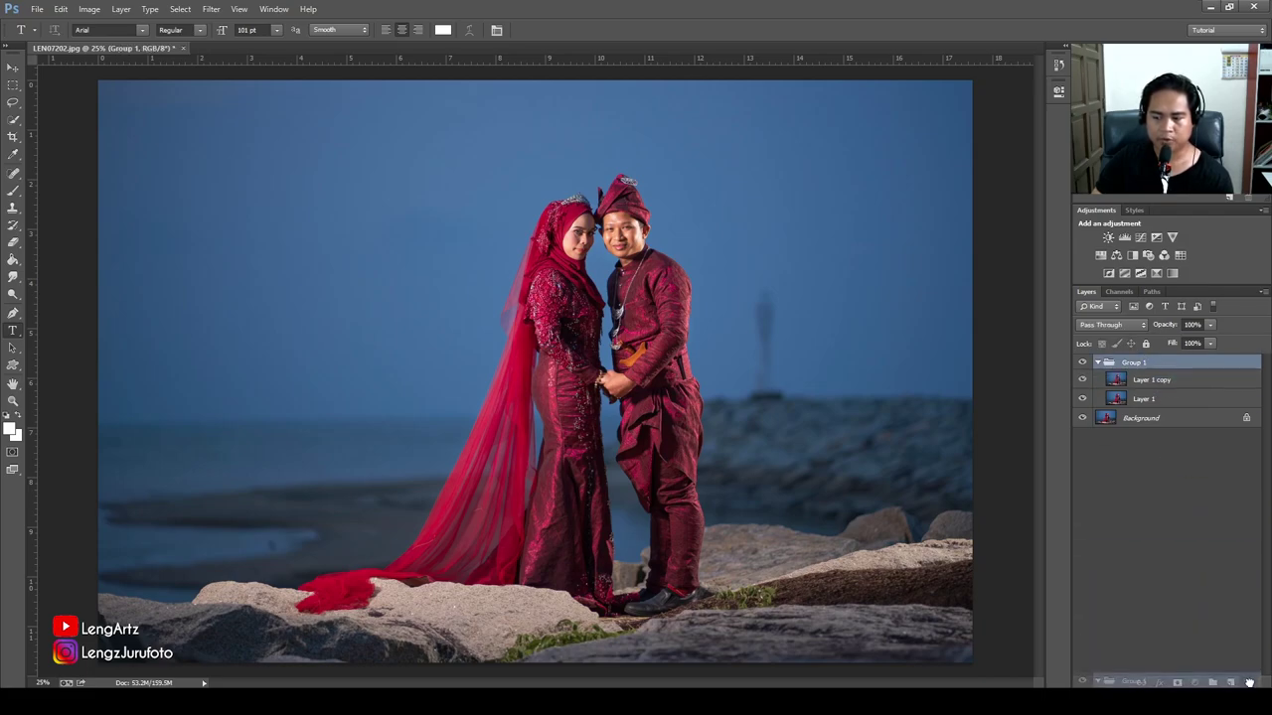
drag(1248, 681, 1248, 683)
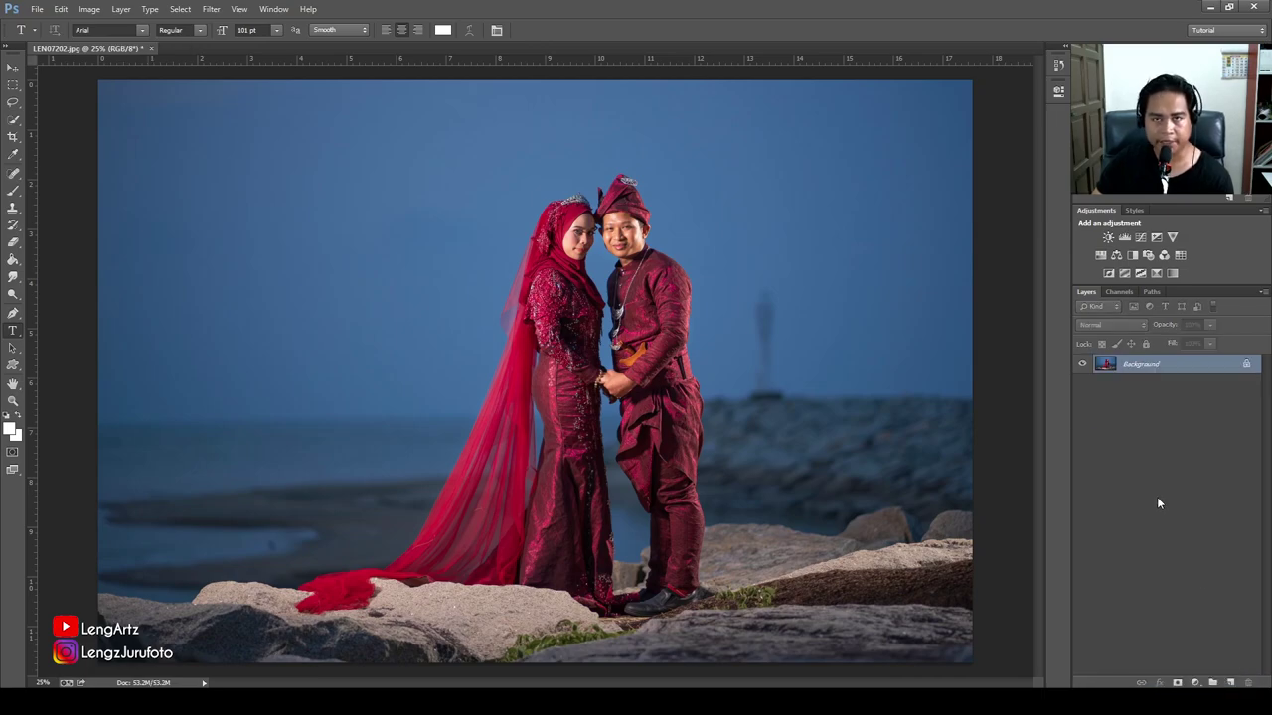
key(b)
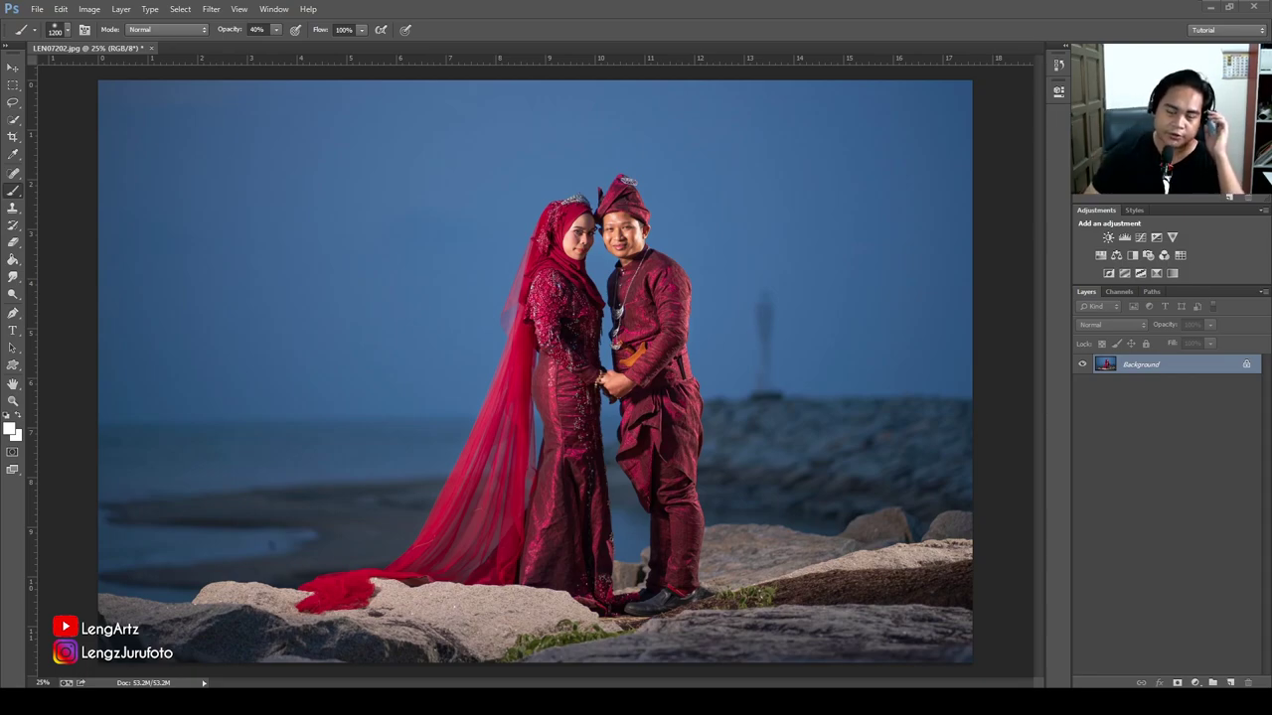
- Switch to File Explorer showing the Edit folder of wedding photos
key(alt+Tab)
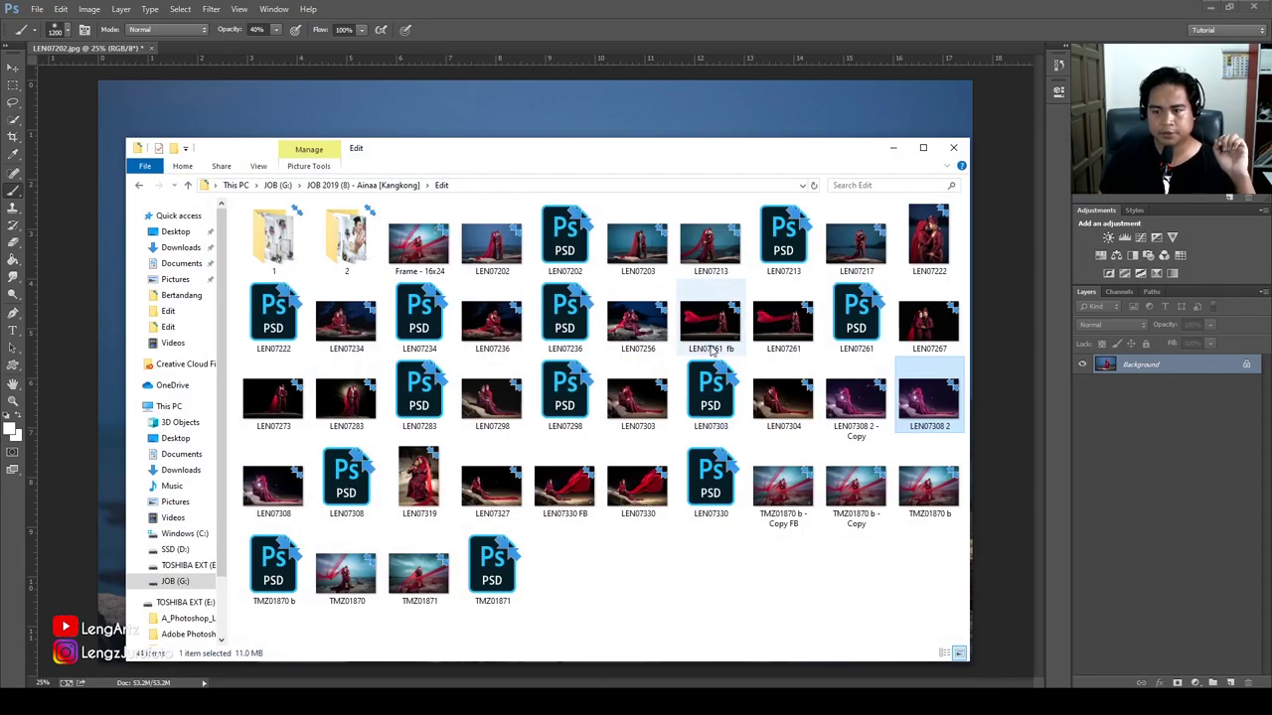
- Place the LEN07308 2 night photo above Background and toggle layer visibility to compare
drag(928, 405, 733, 104)
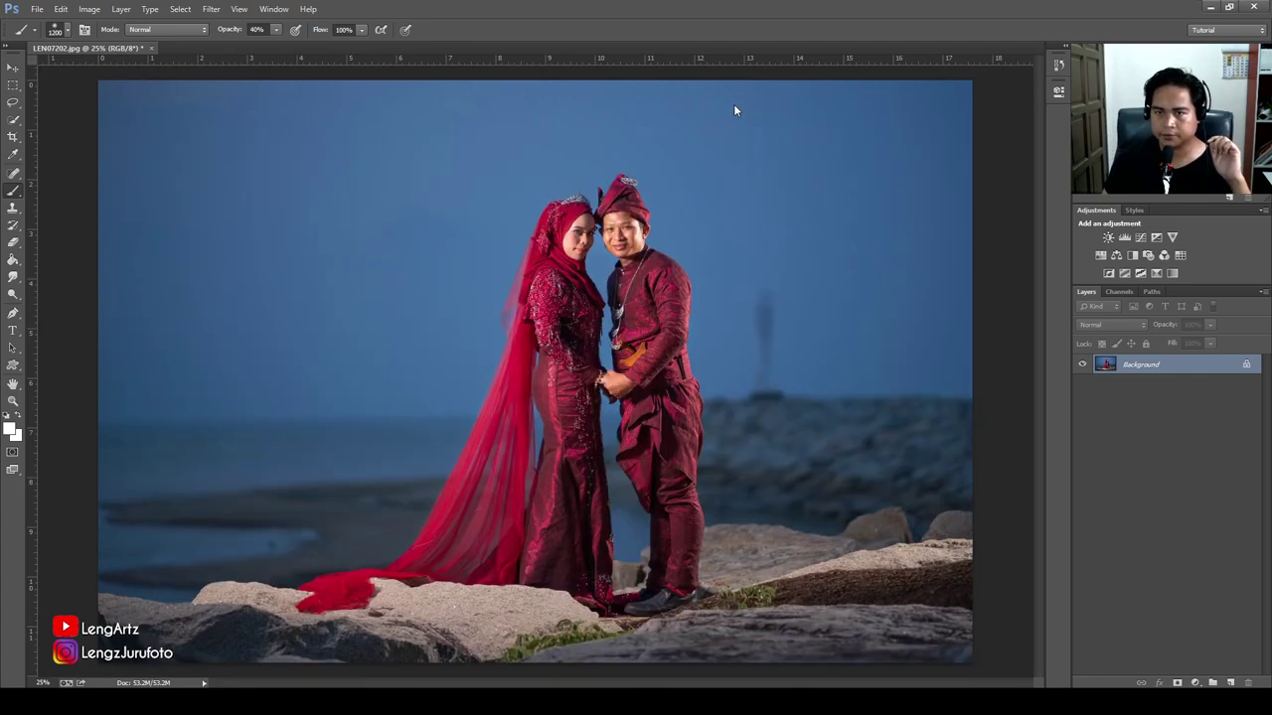
key(Return)
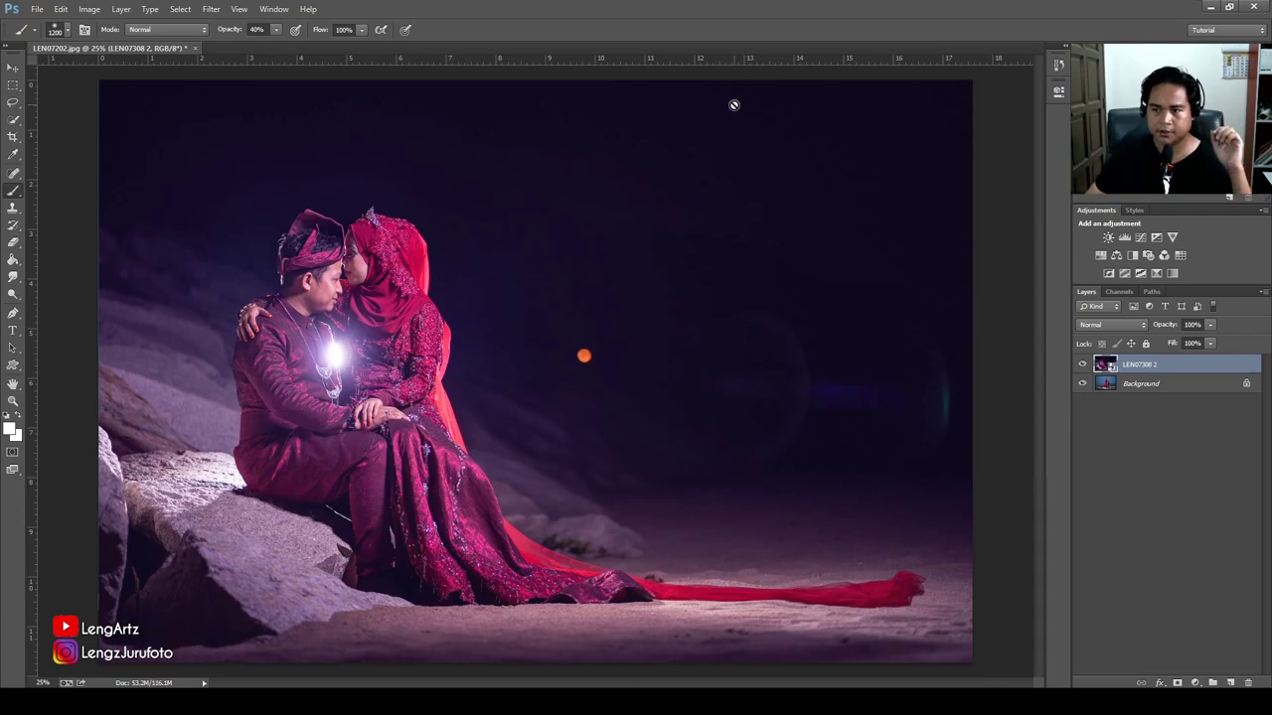
click(1083, 366)
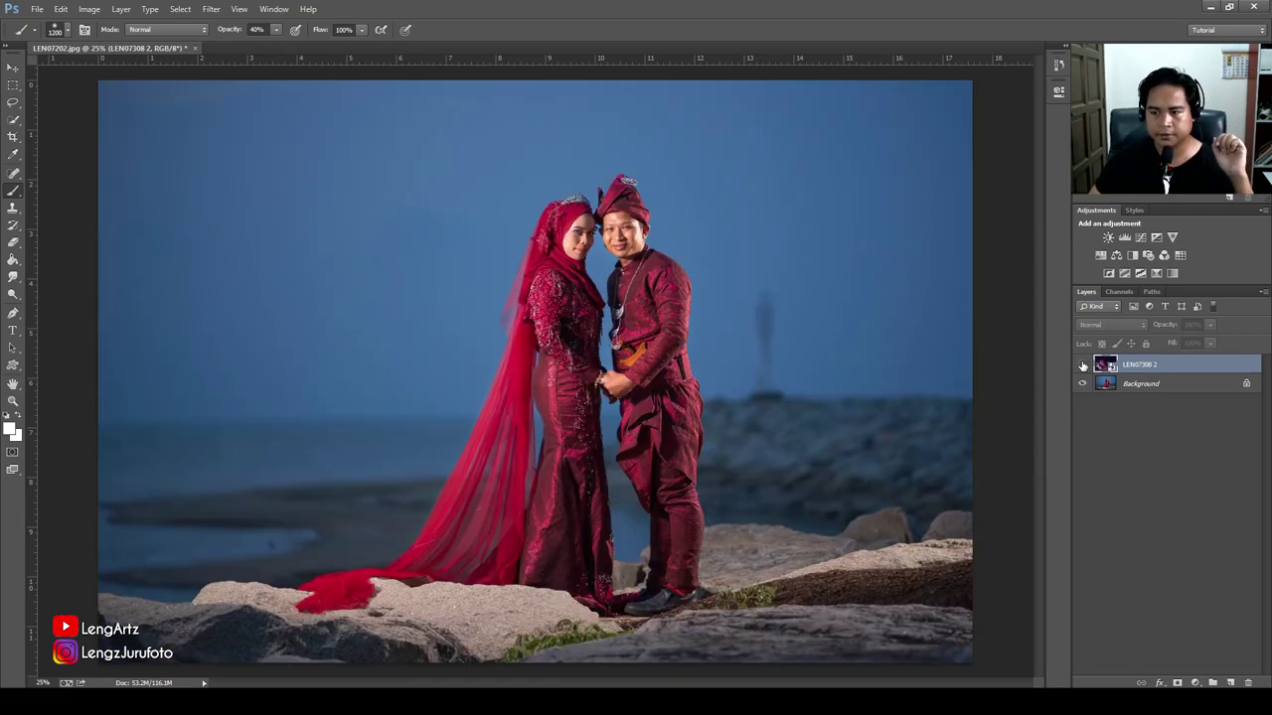
click(1083, 385)
click(1083, 384)
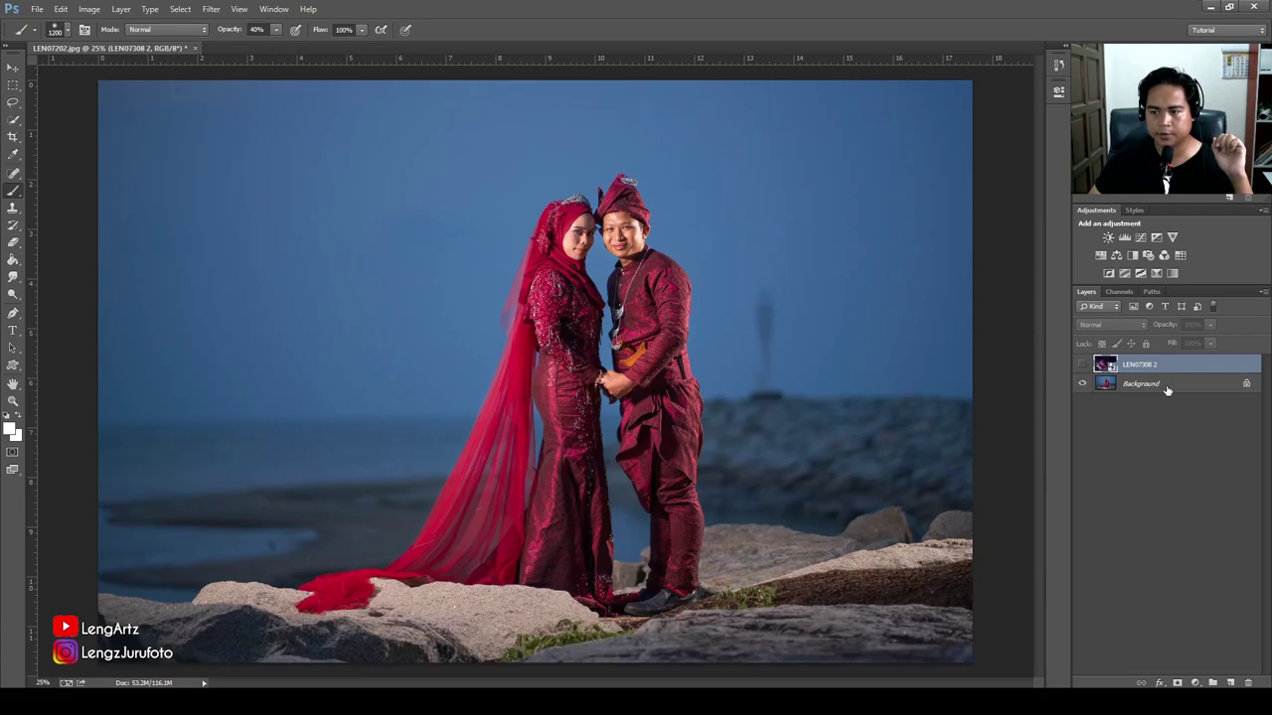
click(1083, 364)
click(1082, 365)
click(1081, 365)
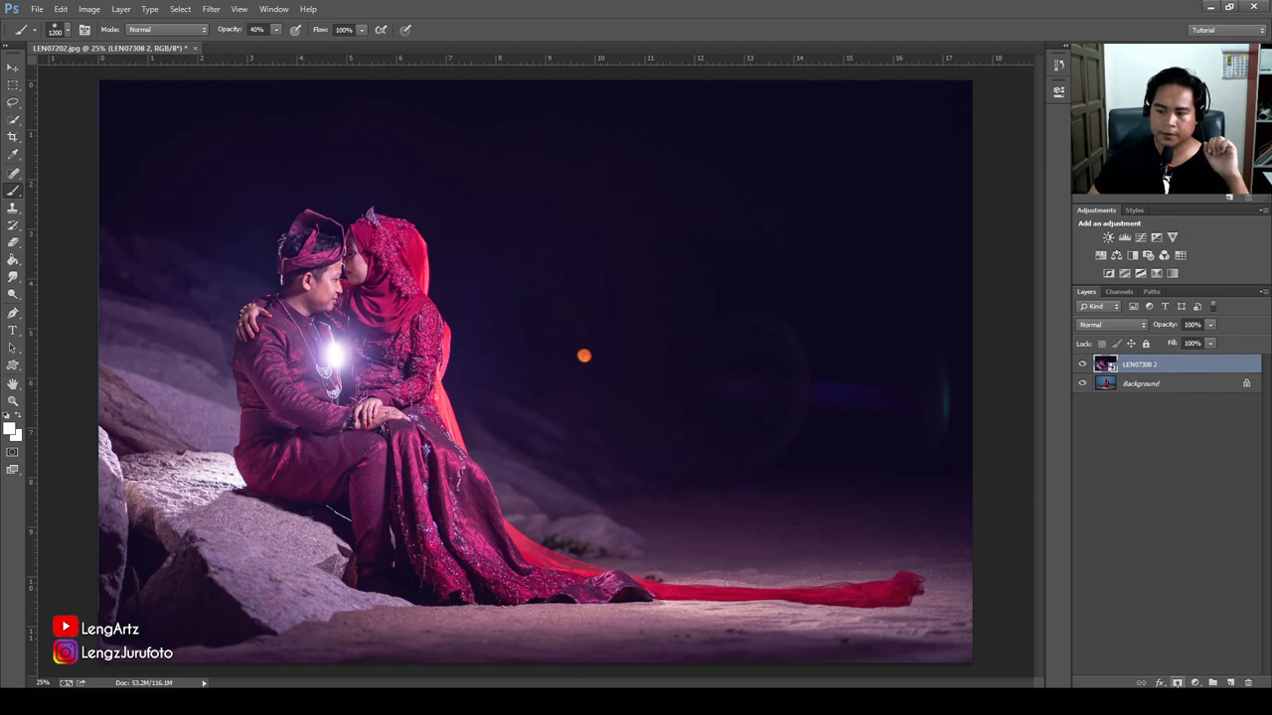
- Add a white layer mask to LEN07308 2 and make black the painting colour
click(1177, 683)
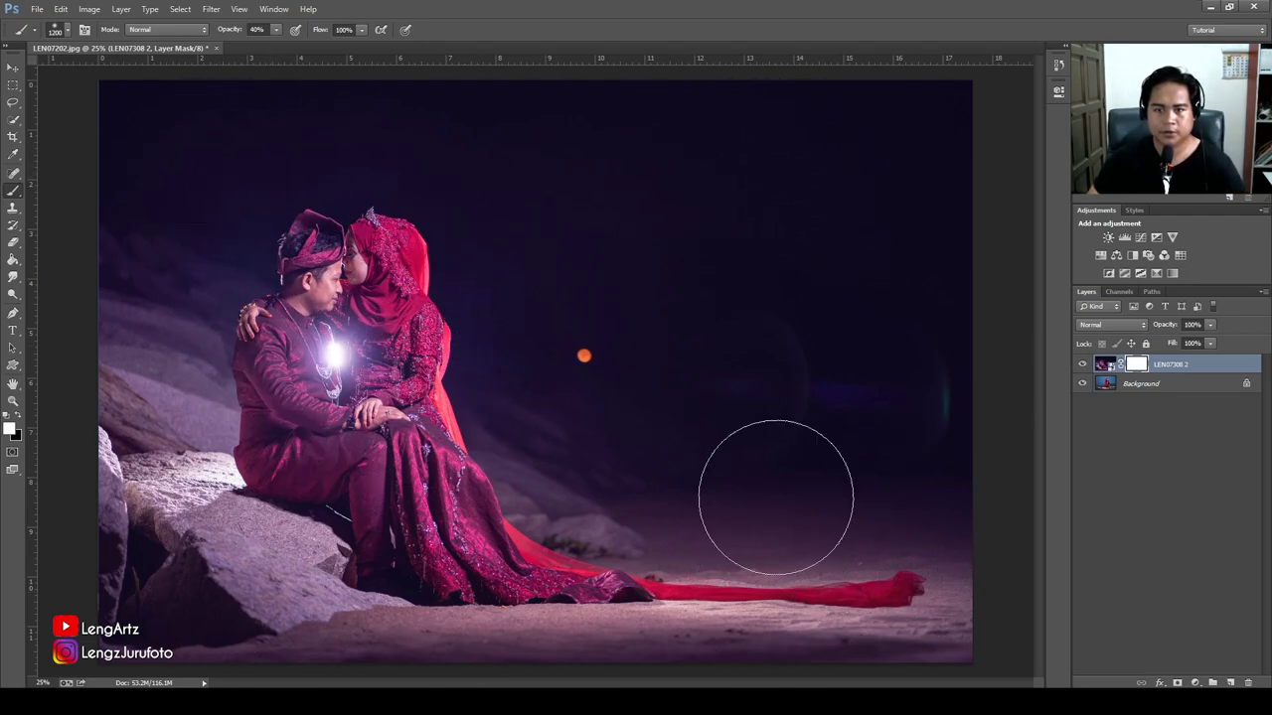
right_click(14, 195)
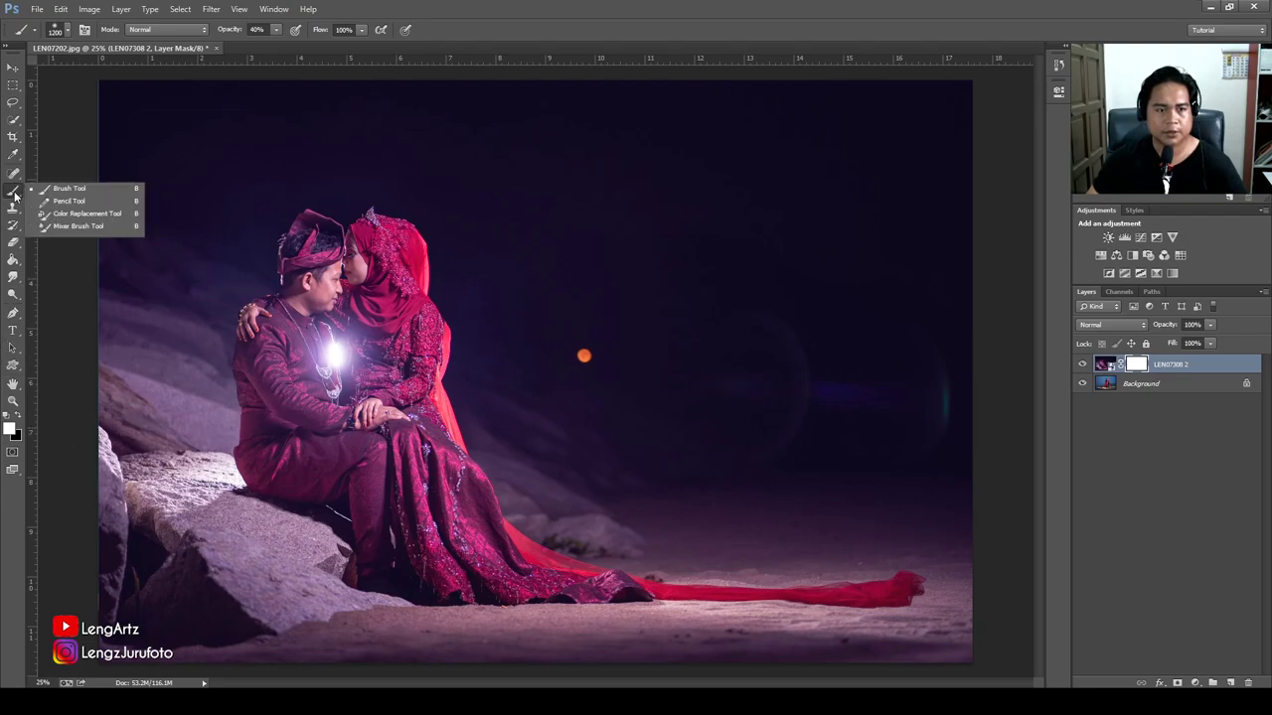
click(18, 422)
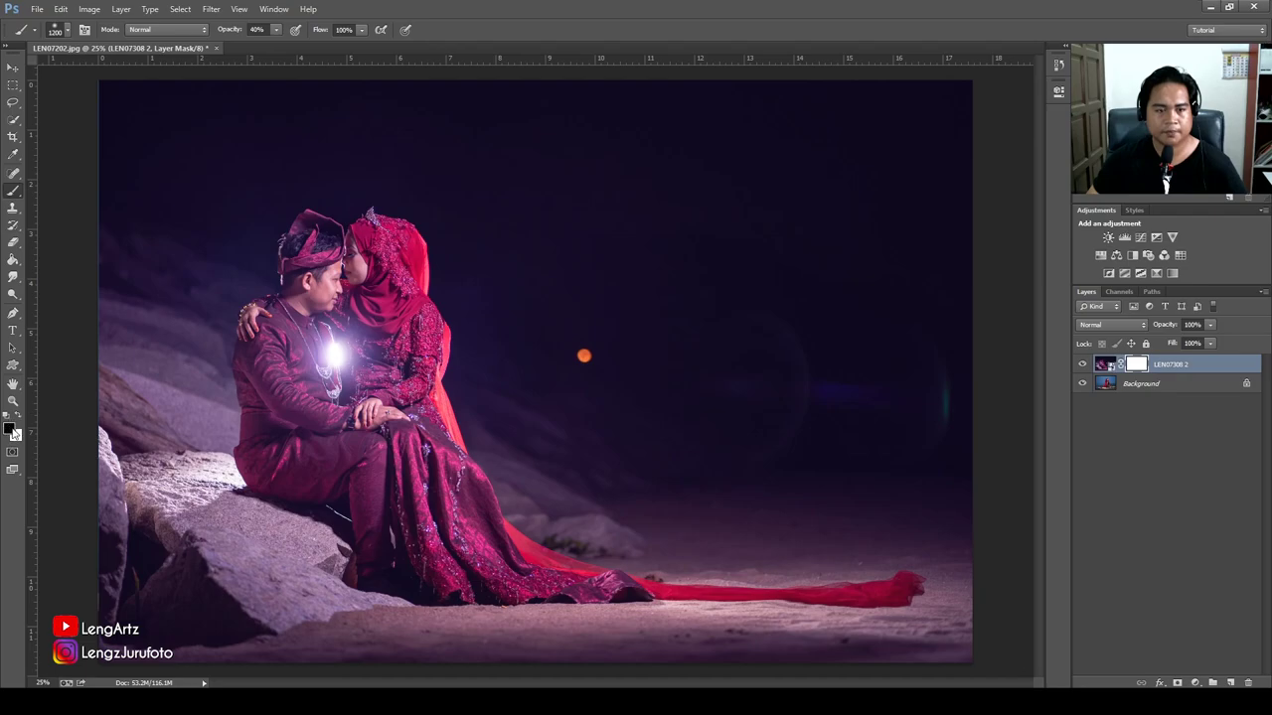
- Paint black on the mask at the centre, brush sized 2100 then 1800, revealing the standing couple and right-side rocks
mouse_move(616, 371)
mouse_down()
mouse_move(567, 292)
mouse_move(647, 373)
mouse_move(682, 256)
mouse_move(568, 261)
mouse_move(653, 275)
mouse_move(563, 294)
mouse_up()
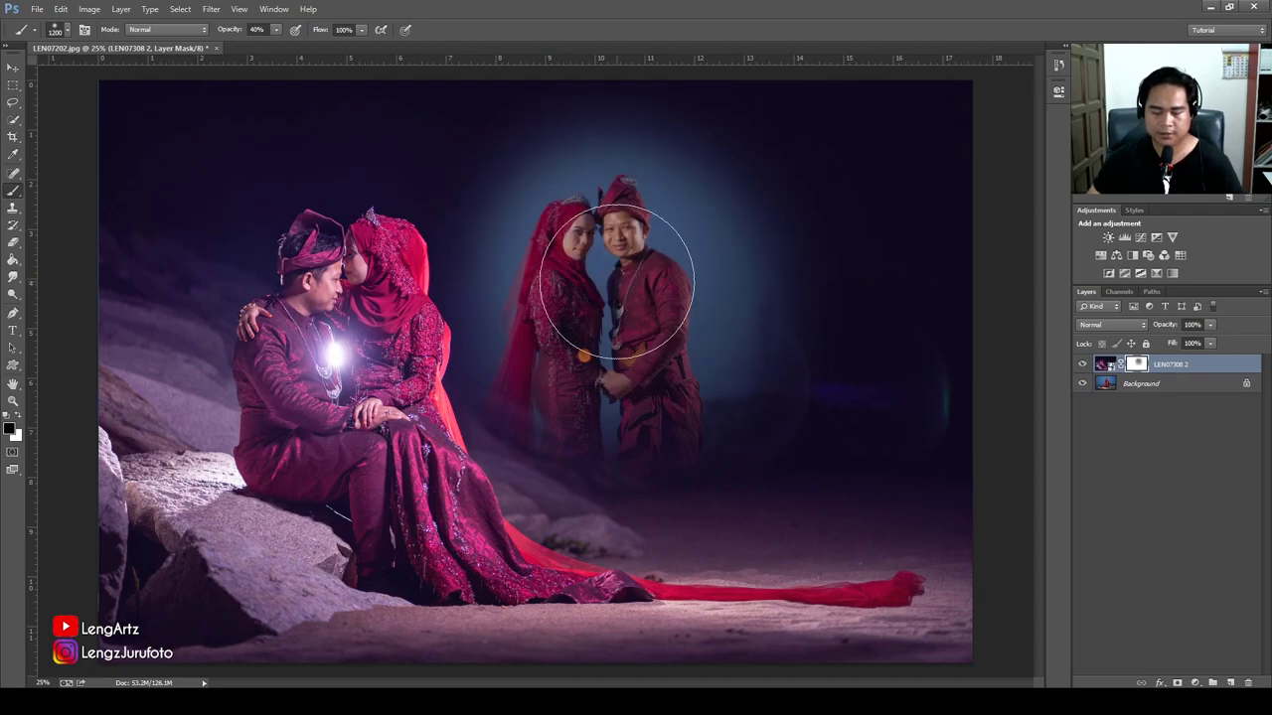
key(bracketright)
key(bracketright)
key(bracketright)
mouse_move(604, 269)
mouse_down()
mouse_move(653, 448)
mouse_move(844, 483)
mouse_move(632, 511)
mouse_move(616, 298)
mouse_move(806, 249)
mouse_move(634, 348)
mouse_up()
key(bracketleft)
key(bracketleft)
key(bracketleft)
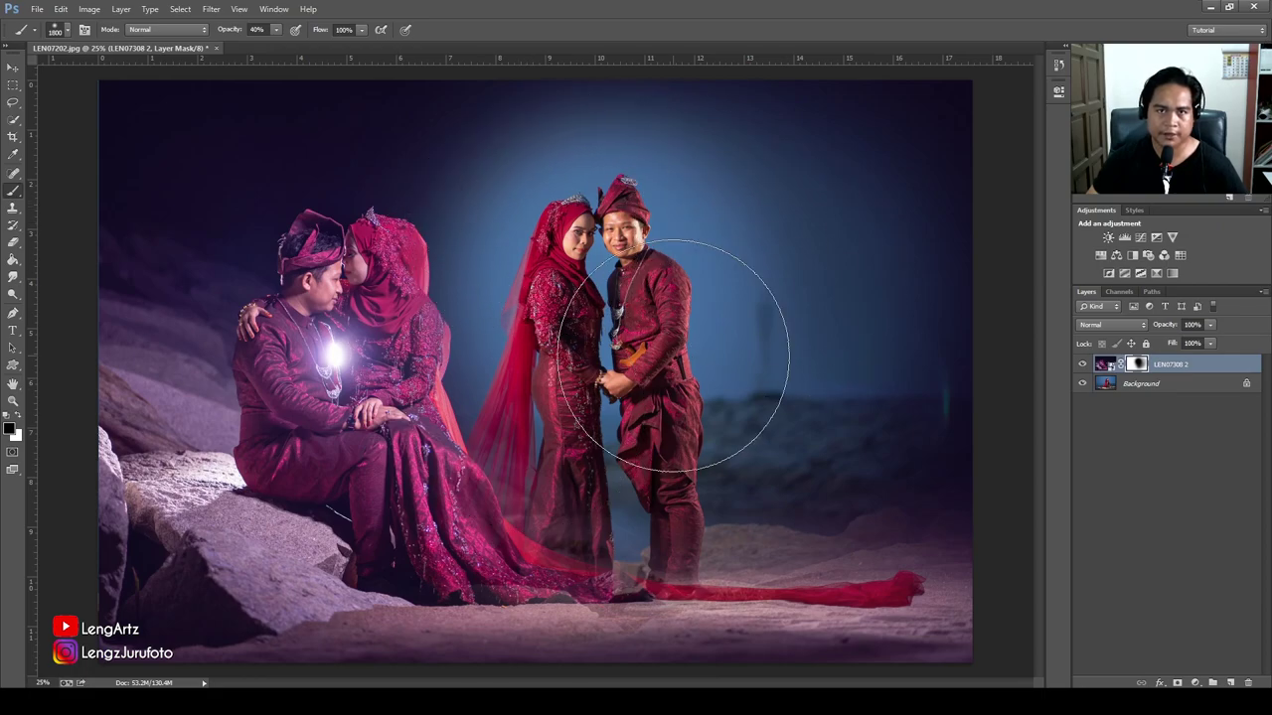
click(1083, 364)
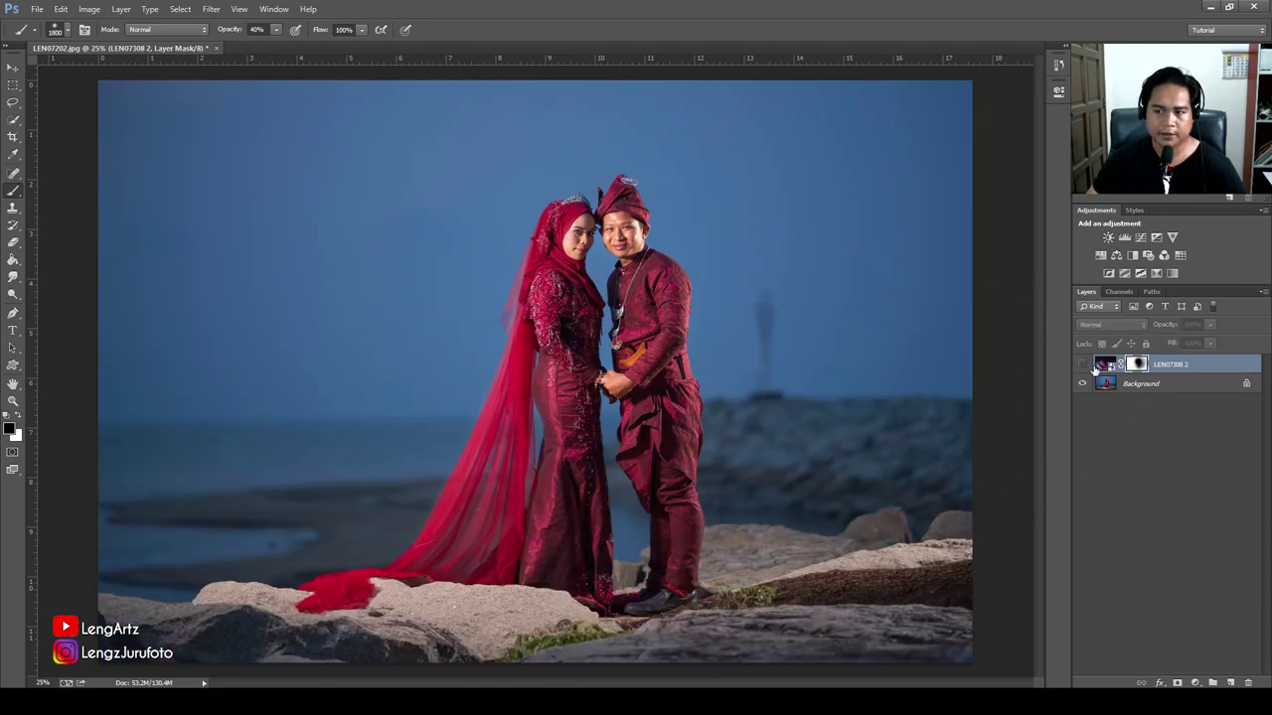
click(1083, 364)
click(1083, 365)
click(1083, 365)
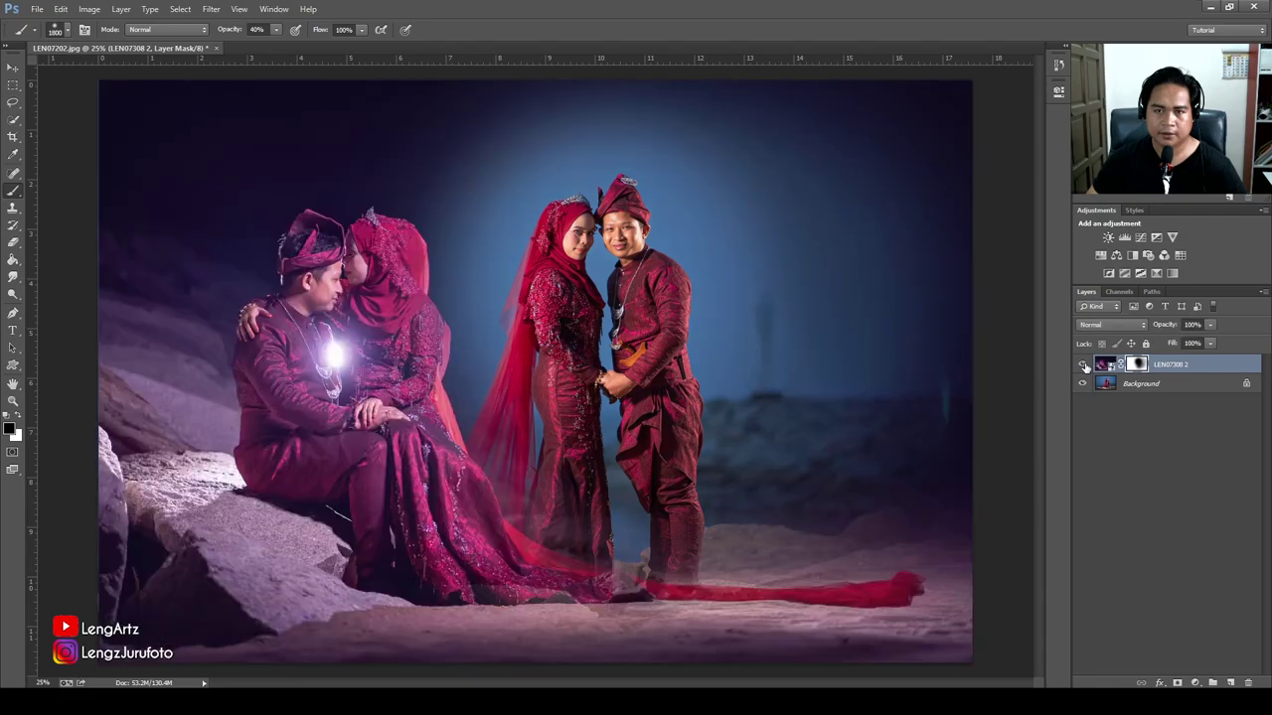
click(1162, 447)
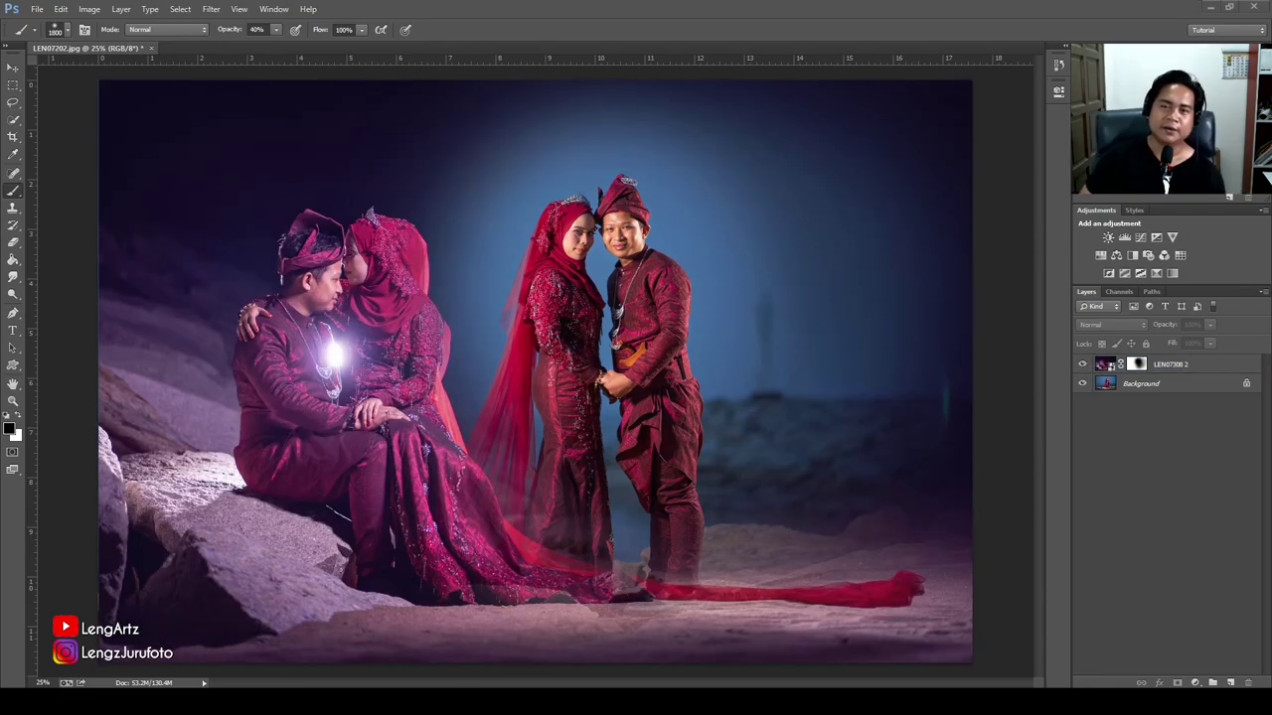